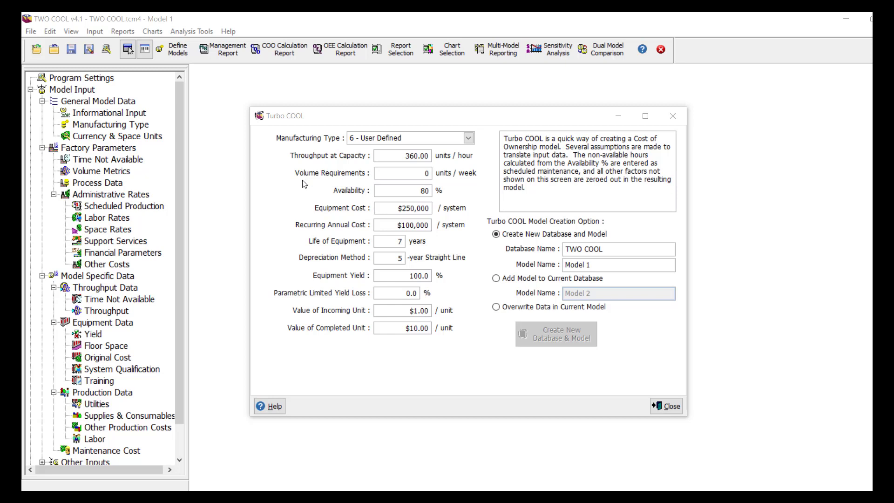
# Set Model 1's throughput at capacity to 300 and theoretical throughput to 400 widgets/hour, and save the throughput data.
pyautogui.doubleClick(106, 311)
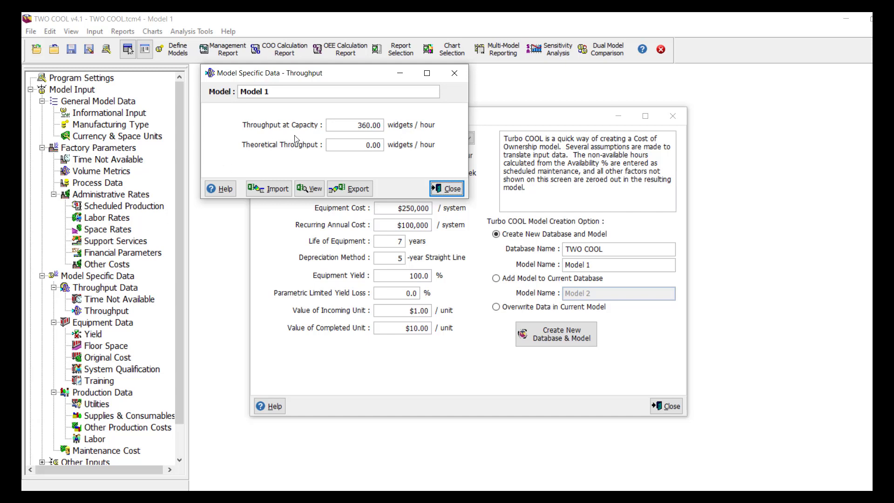
pyautogui.click(354, 125)
pyautogui.write('300')
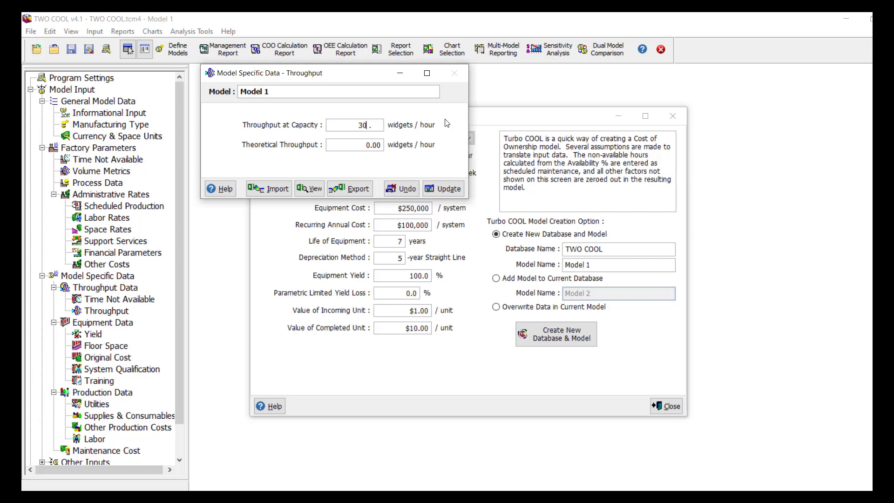
pyautogui.press('Tab')
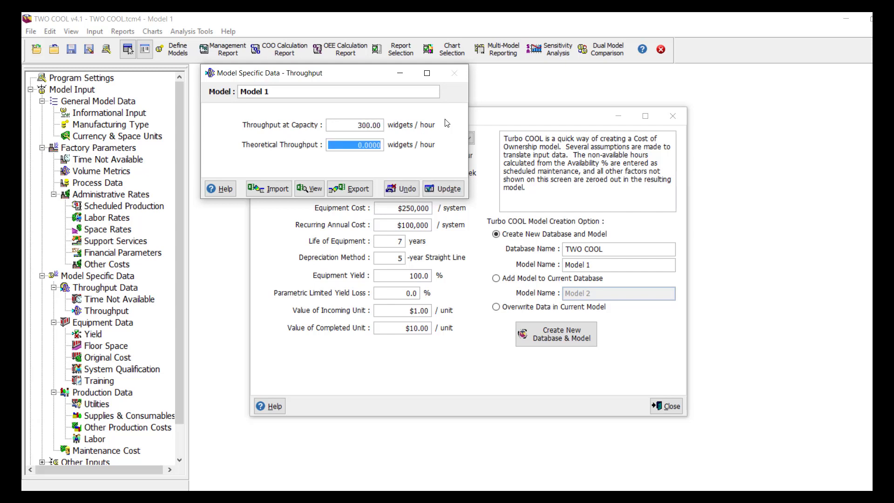
pyautogui.write('400 .')
pyautogui.press('Tab')
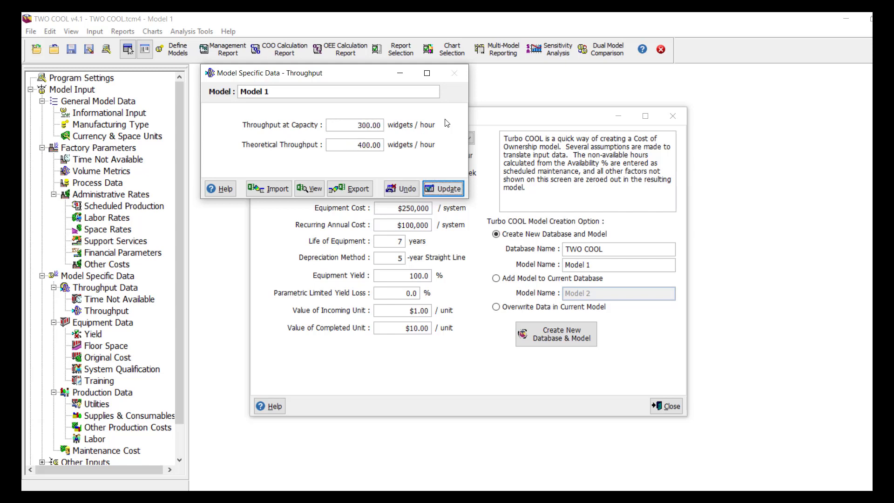
pyautogui.click(449, 191)
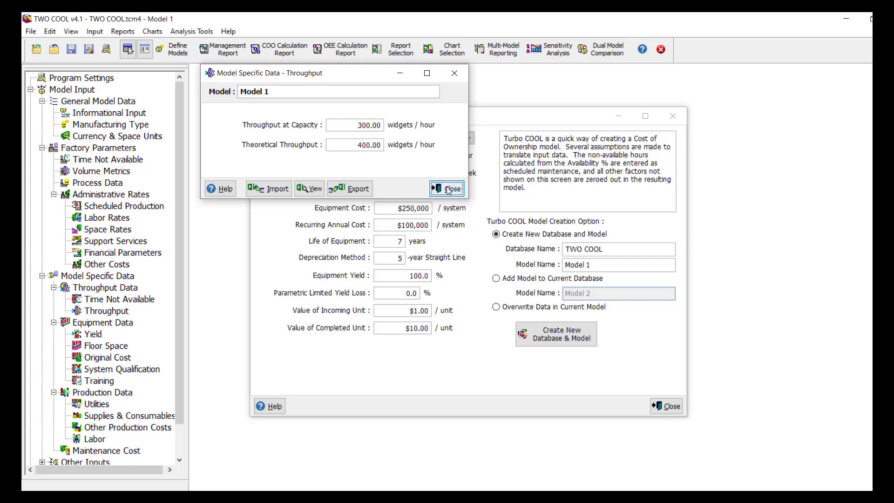
pyautogui.click(448, 189)
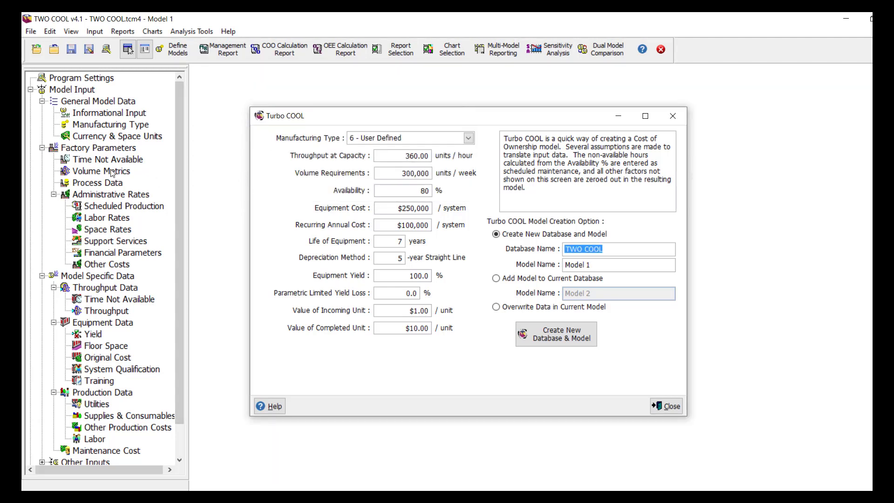
# Set the redo rate in the factory volume metrics to 2% and save the change.
pyautogui.click(112, 173)
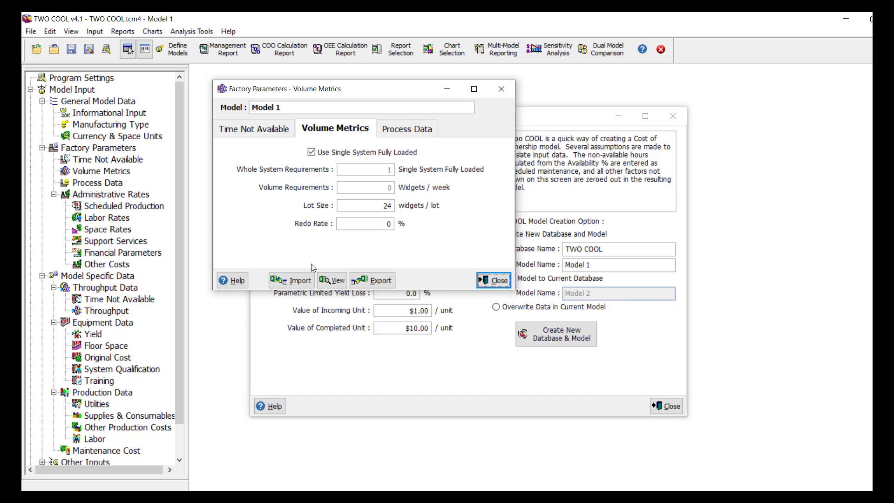
pyautogui.click(371, 224)
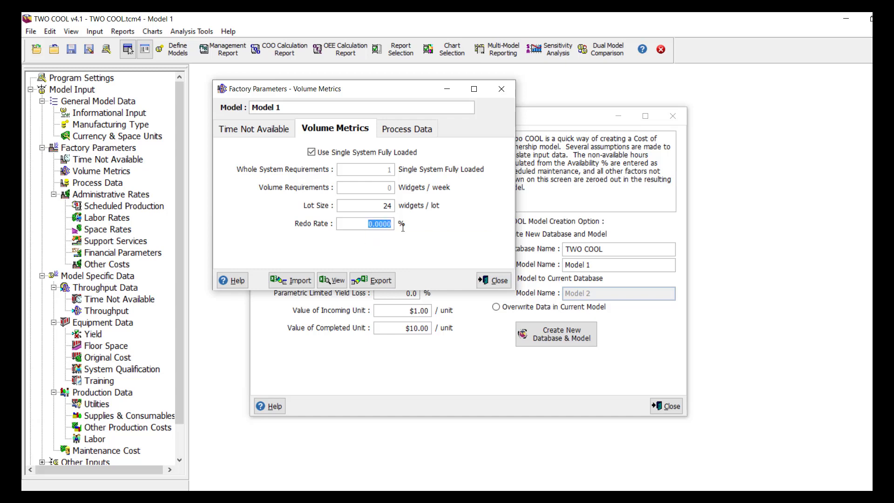
pyautogui.write('2')
pyautogui.press('Tab')
pyautogui.click(480, 280)
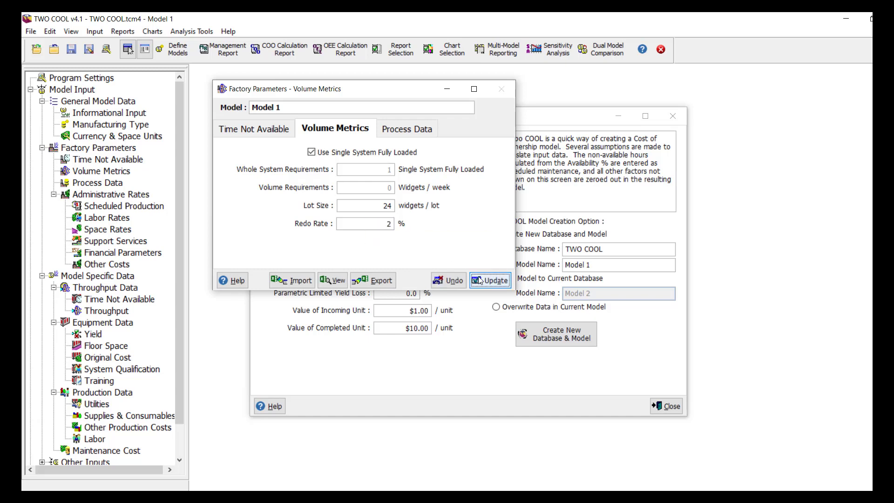
pyautogui.click(491, 283)
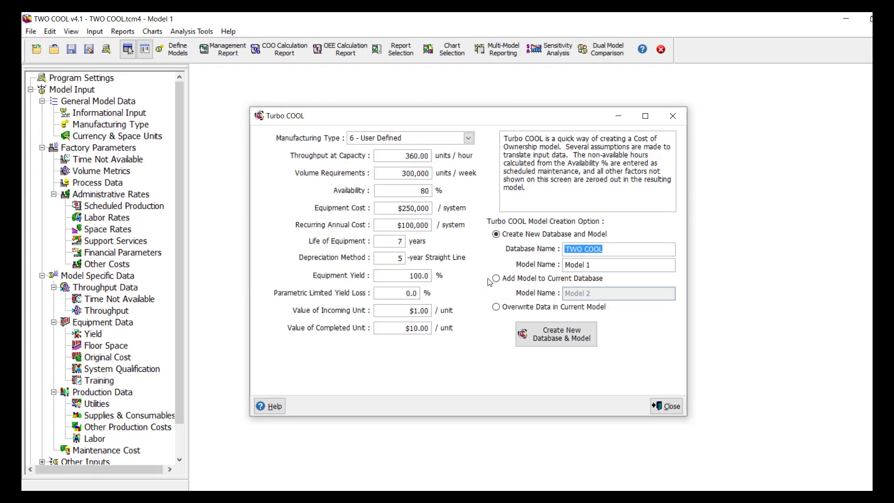
# In the model-specific time not available, save scheduled maintenance of 14 hours/week, MTBF of 168 hours, average response time of 0.5 hours and MTTR of 4 hours.
pyautogui.doubleClick(140, 299)
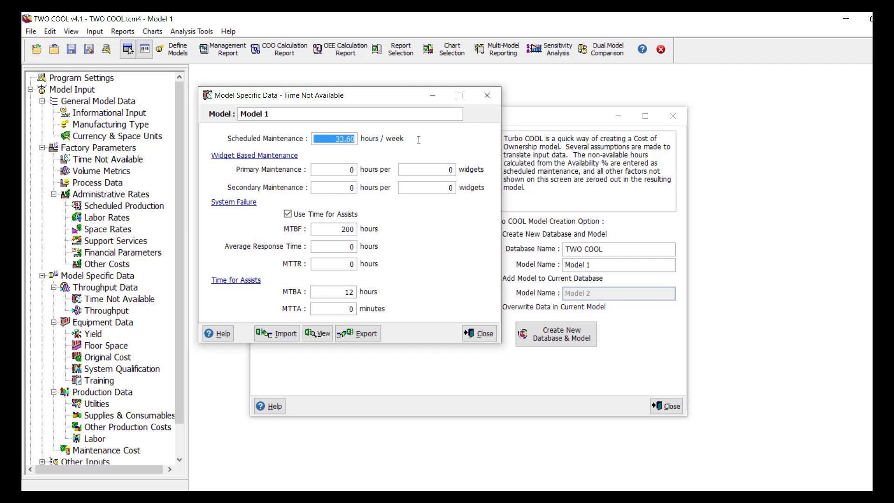
pyautogui.write('14.')
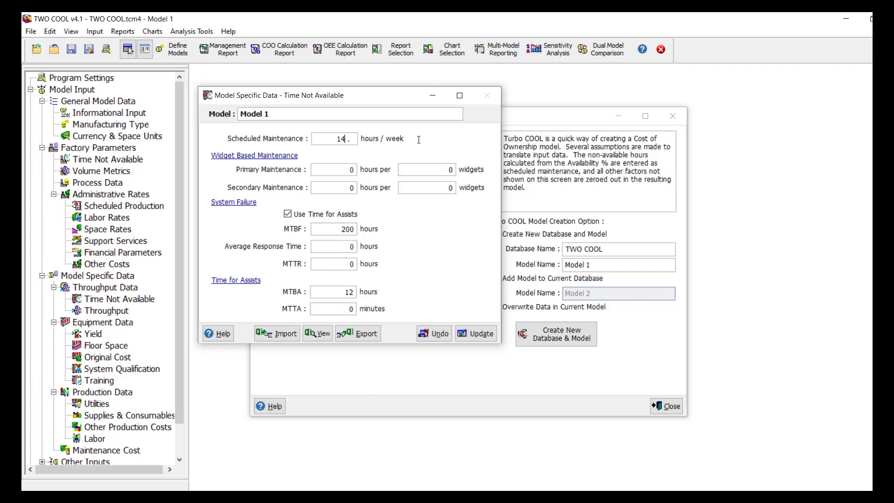
pyautogui.click(319, 228)
pyautogui.write('168 .')
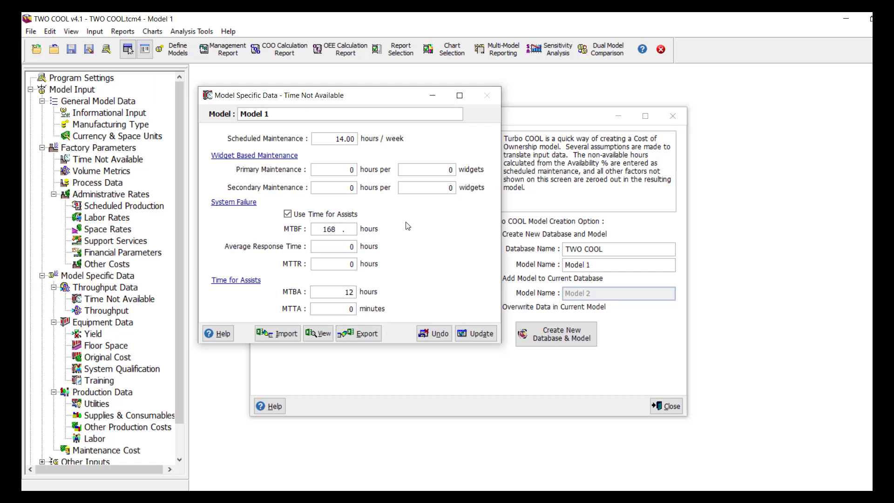
pyautogui.press('Tab')
pyautogui.write('0.5')
pyautogui.press('Tab')
pyautogui.write('4')
pyautogui.press('Tab')
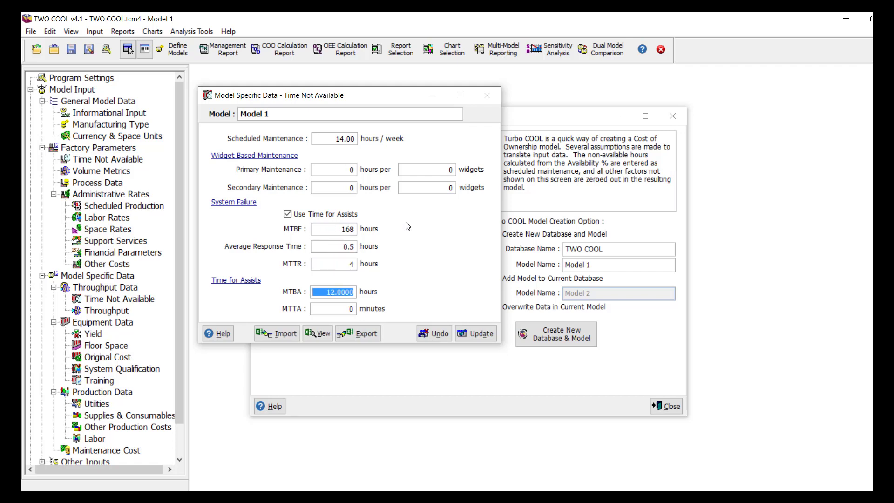
pyautogui.click(481, 333)
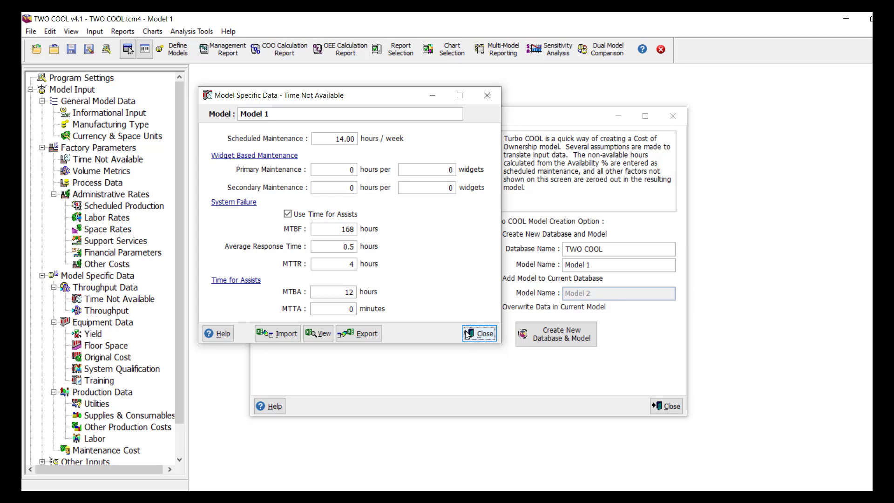
# In the factory time-not-available parameters, set engineering usage and standby time to 4 hours/week/system each.
pyautogui.doubleClick(140, 160)
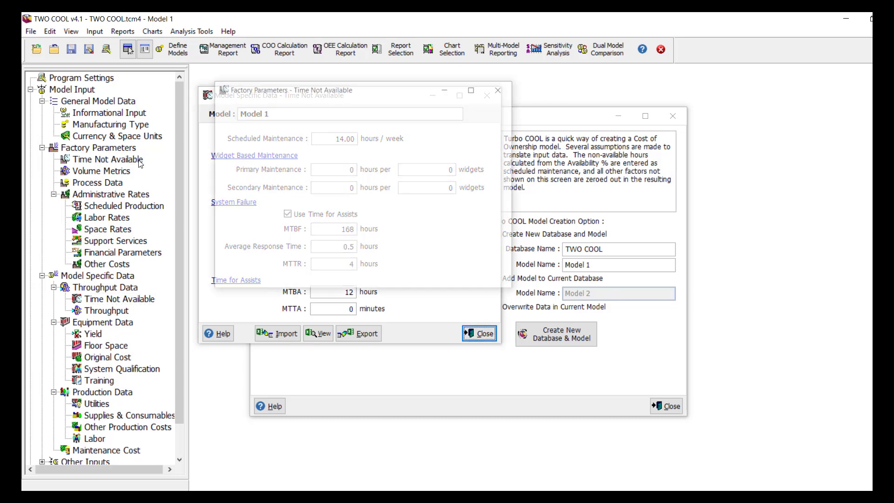
pyautogui.moveTo(374, 154); pyautogui.dragTo(466, 152)
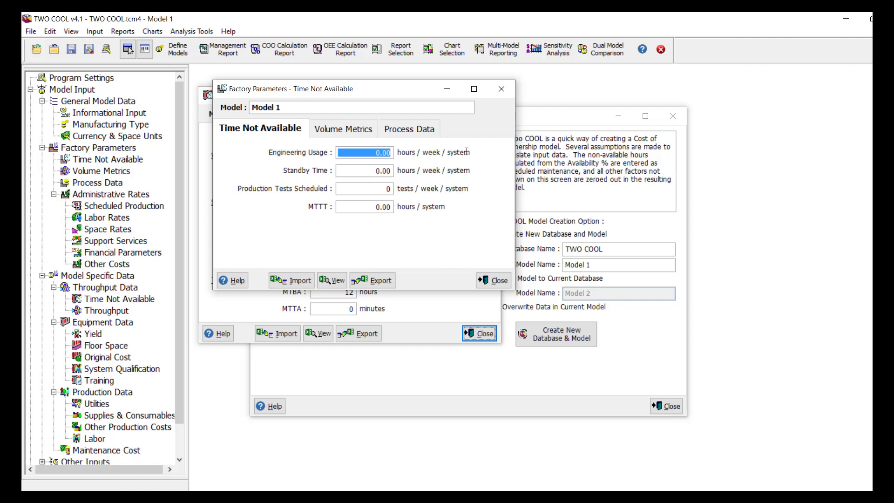
pyautogui.write('4 .')
pyautogui.press('Tab')
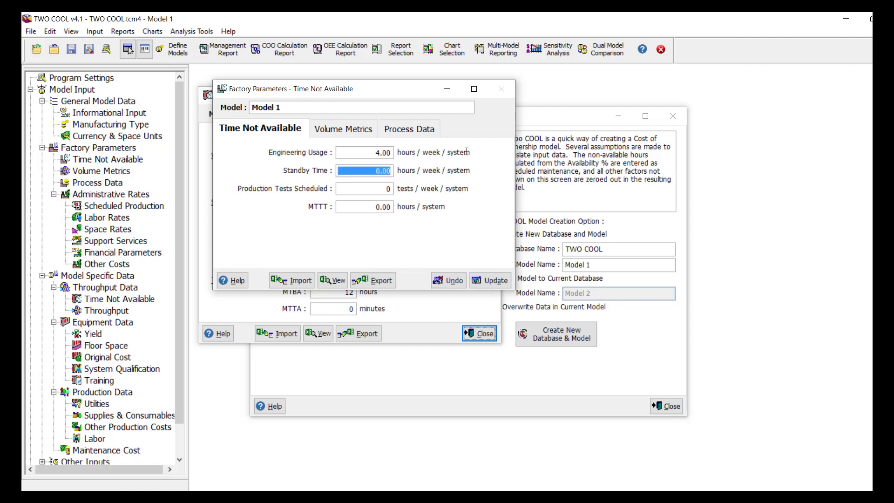
pyautogui.write('4')
pyautogui.press('Tab')
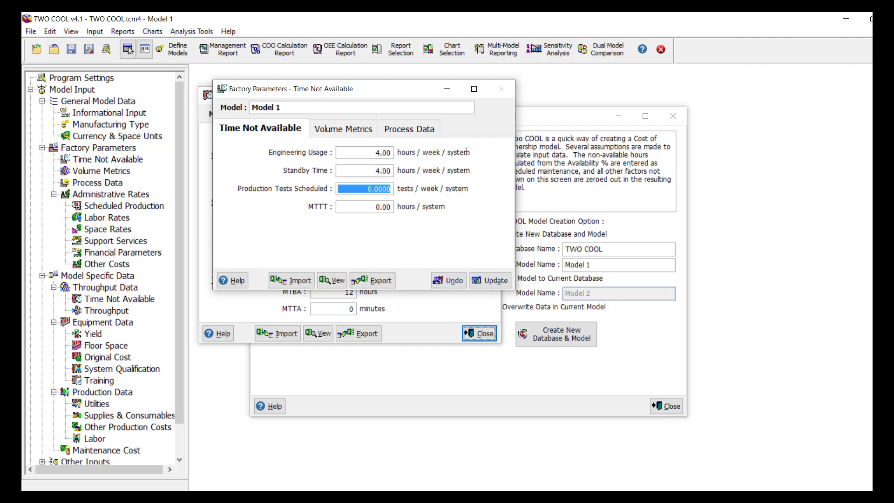
# Set production tests scheduled to 7 tests/week/system and MTTT to 0.25 hours/system, then save and close the time-not-available data.
pyautogui.write('7')
pyautogui.press('Tab')
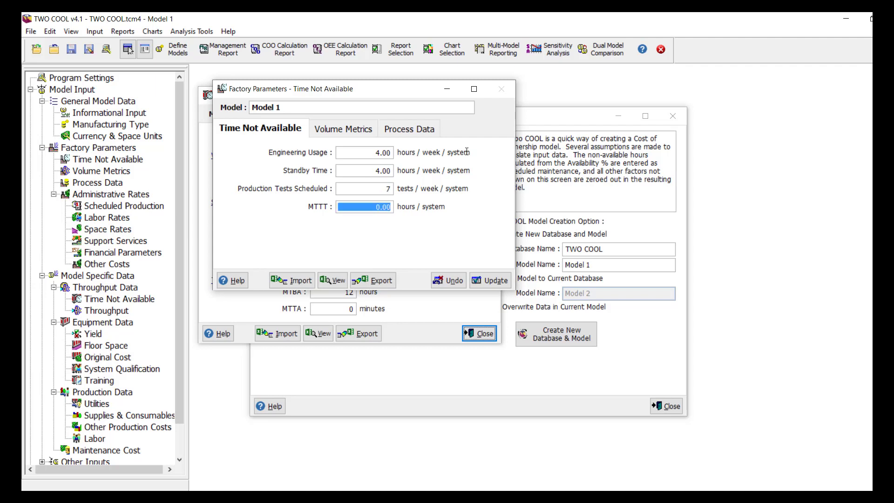
pyautogui.write('0.25')
pyautogui.press('Tab')
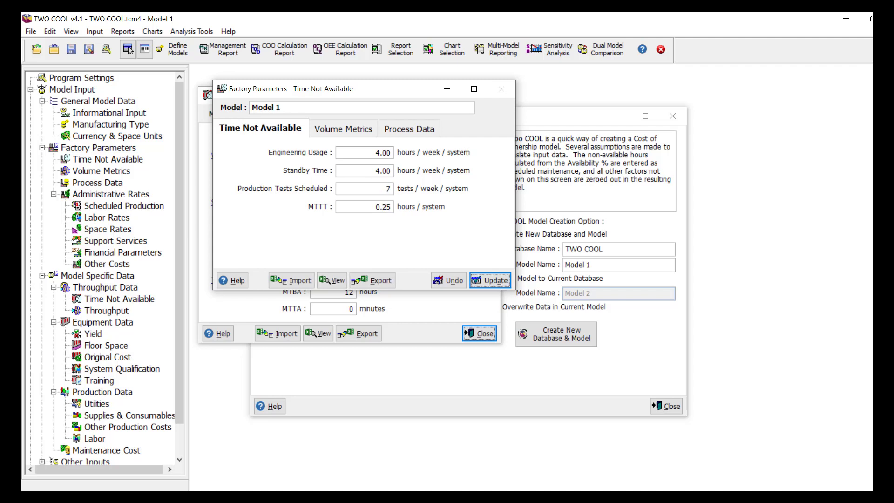
pyautogui.click(485, 281)
pyautogui.click(487, 284)
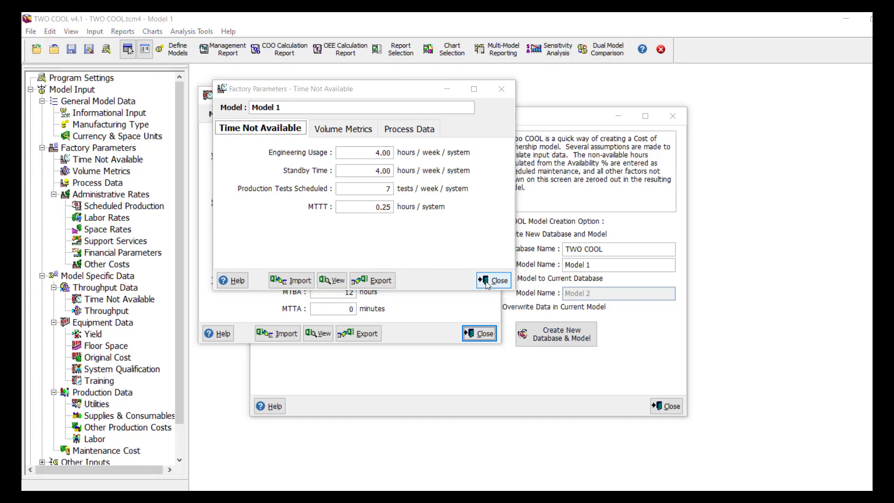
pyautogui.click(495, 334)
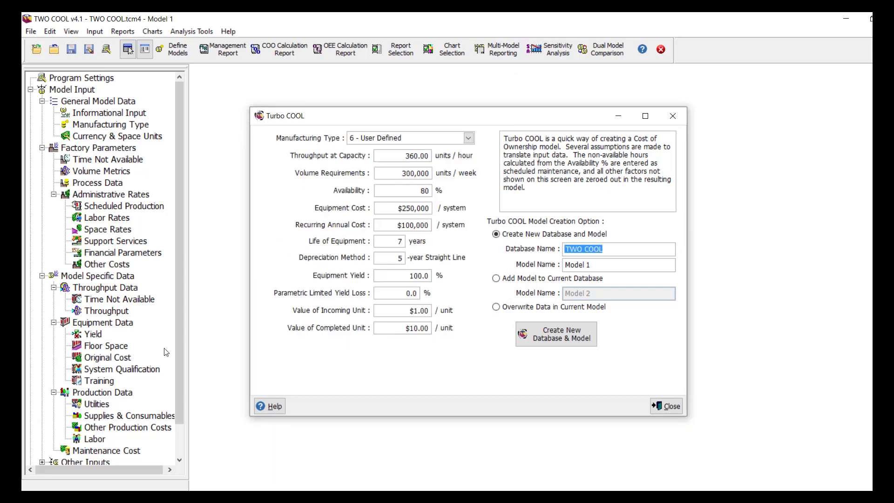
# In the equipment's original cost data, set the equipment cost to $150,000 and transportation cost to $5,000 per system.
pyautogui.click(113, 361)
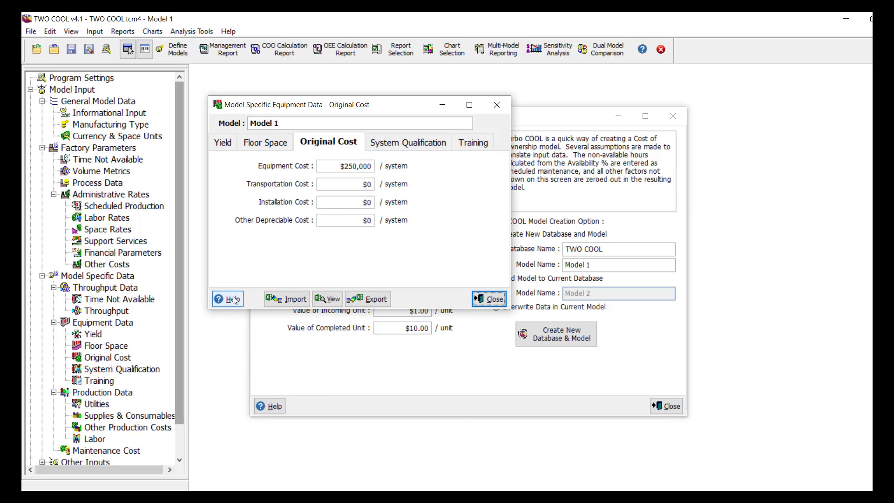
pyautogui.click(330, 165)
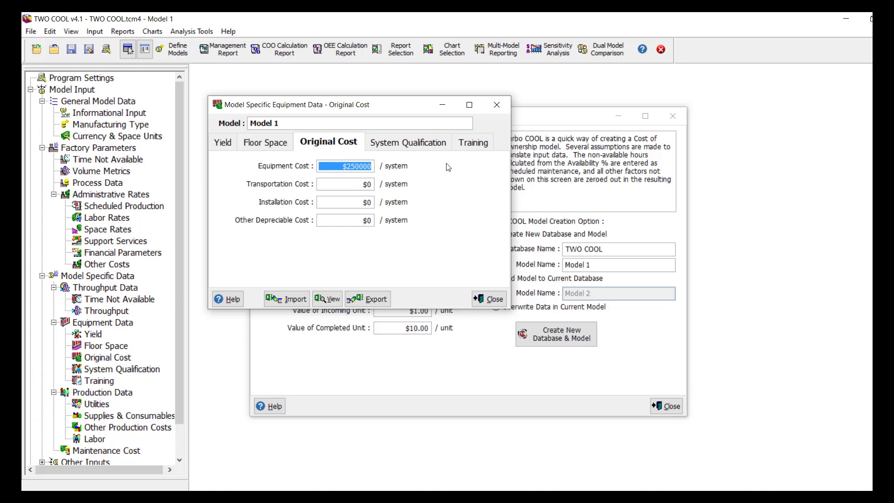
pyautogui.write('150000')
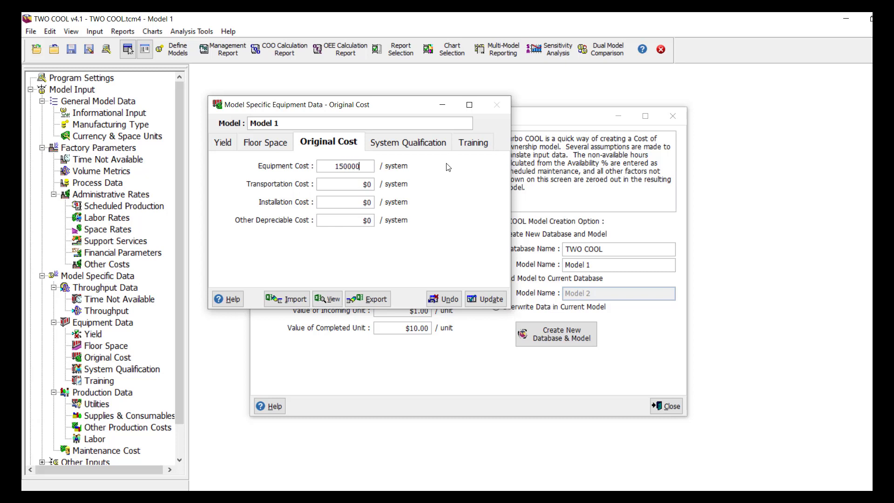
pyautogui.press('Tab')
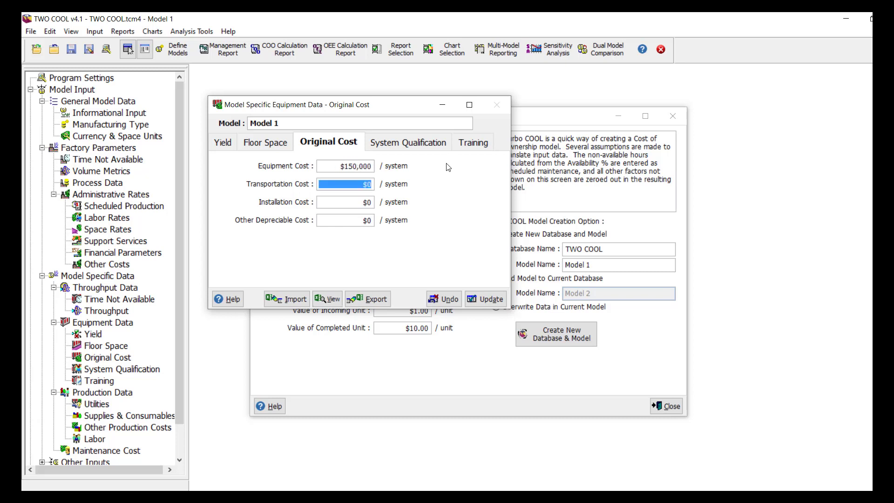
pyautogui.write('5000')
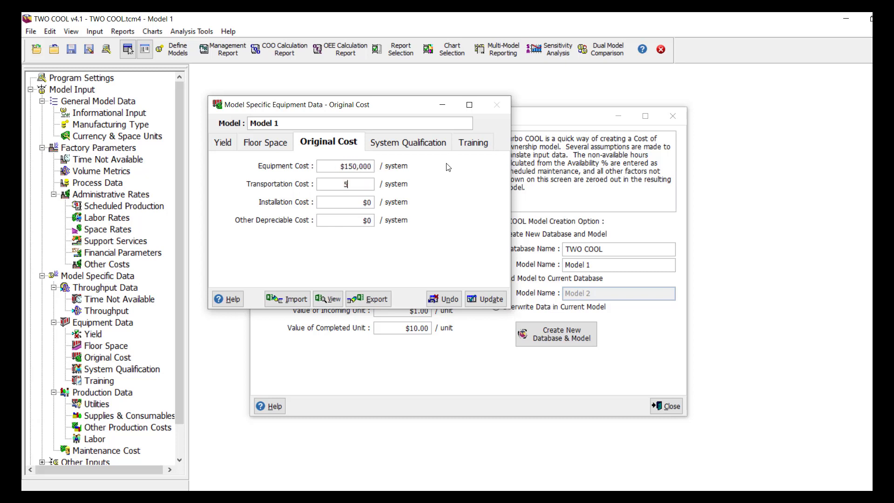
pyautogui.press('Tab')
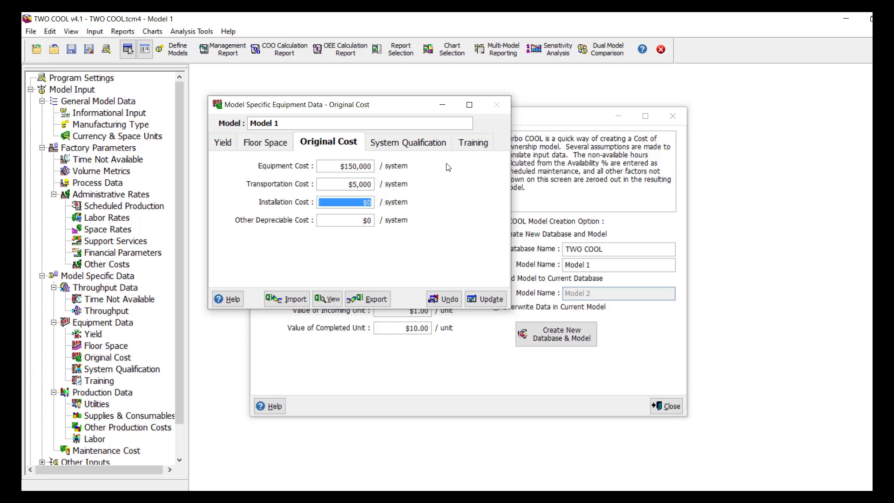
# Set the installation cost to $10,000 and other depreciable cost to $5,000 per system, and save the original costs.
pyautogui.write('10,0000')
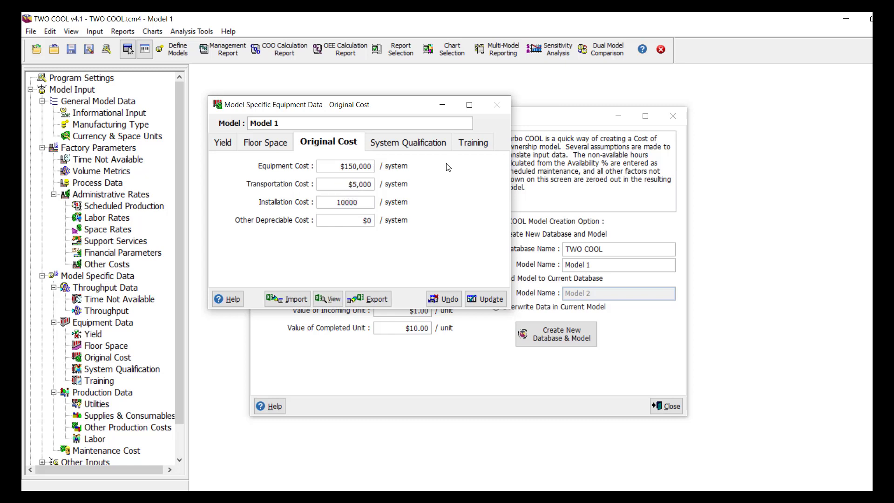
pyautogui.press('Tab')
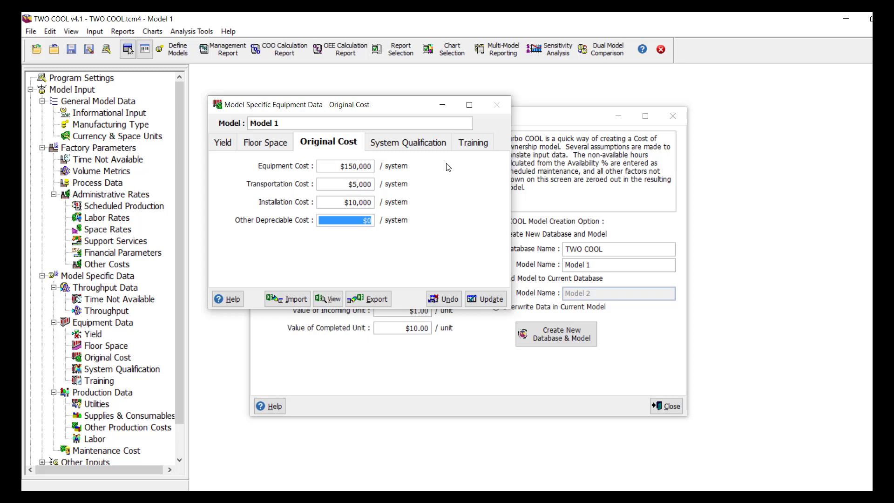
pyautogui.write('5000')
pyautogui.press('Tab')
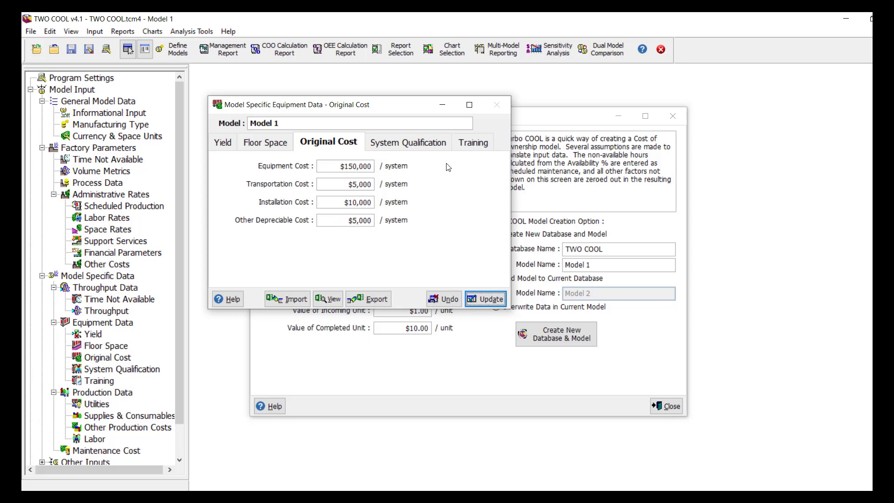
pyautogui.click(493, 299)
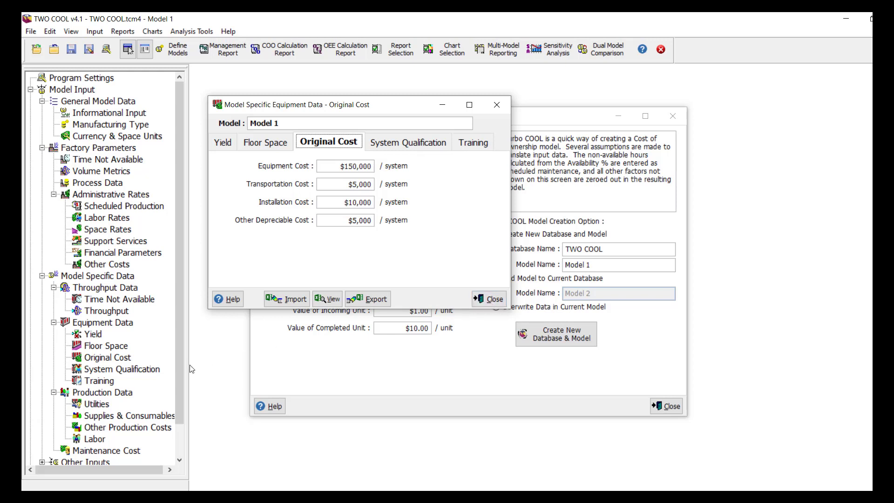
# In the equipment's floor space data, set Space 2 to 10 m² per system and save the change.
pyautogui.click(106, 349)
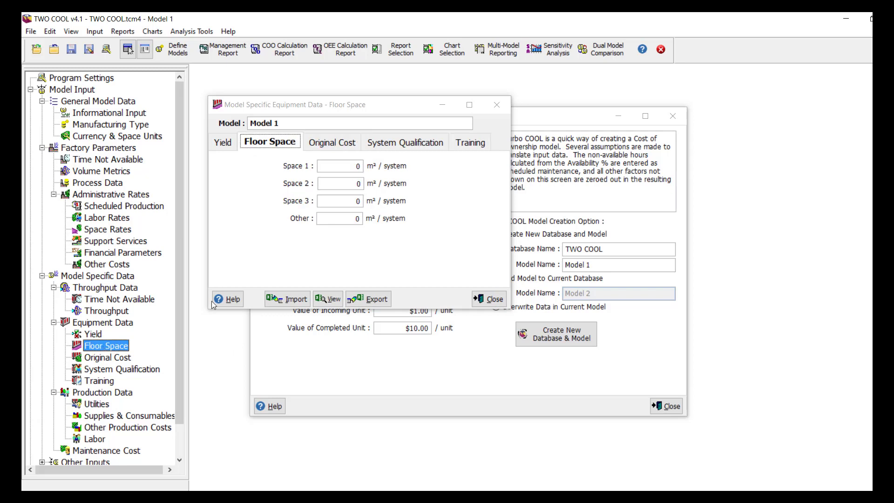
pyautogui.click(350, 183)
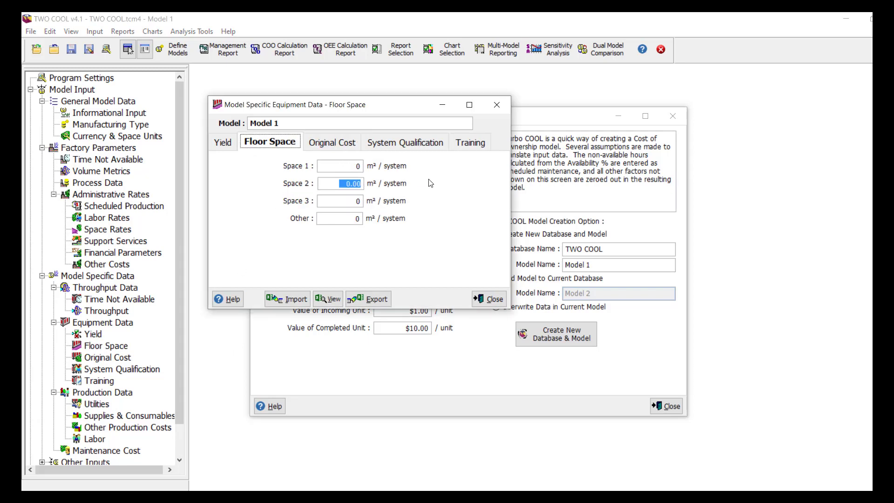
pyautogui.write('10')
pyautogui.press('Tab')
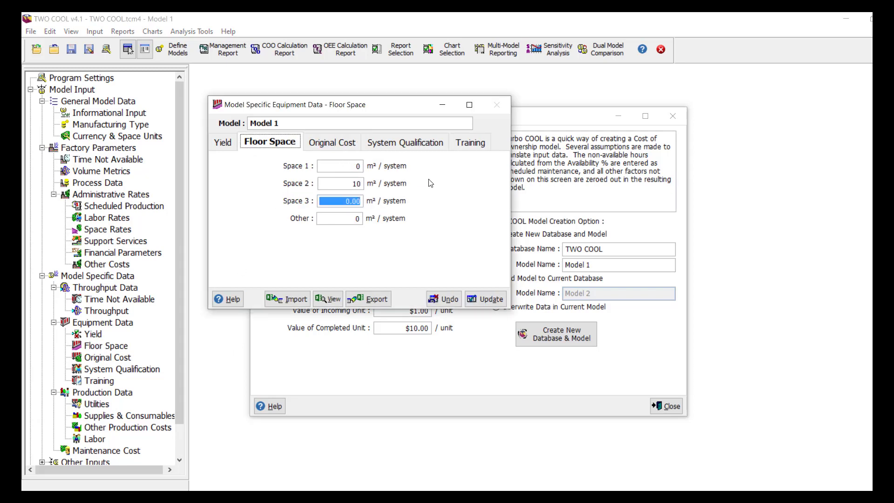
pyautogui.click(496, 306)
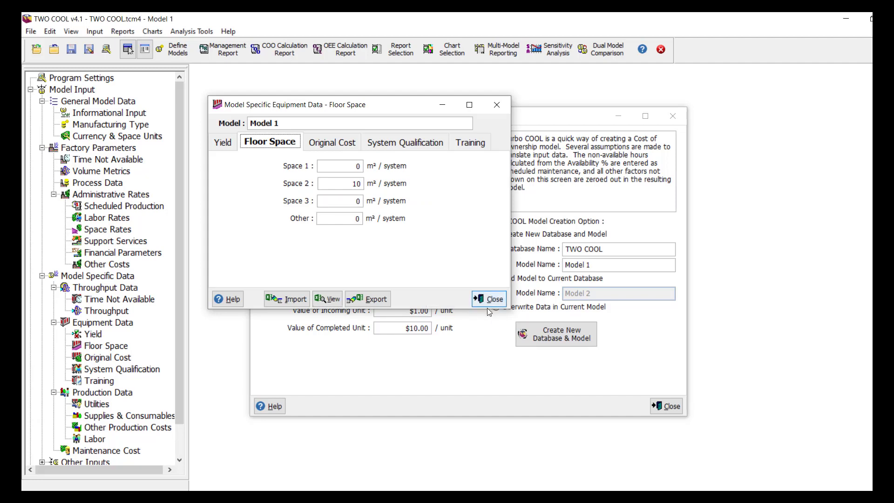
# Review the floor space rates in the administrative rates, then close the space rates and floor space data.
pyautogui.doubleClick(116, 230)
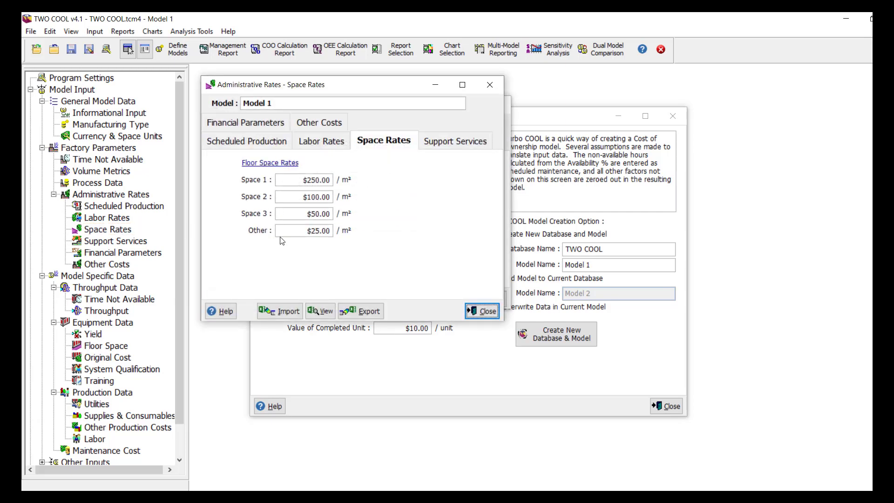
pyautogui.click(482, 316)
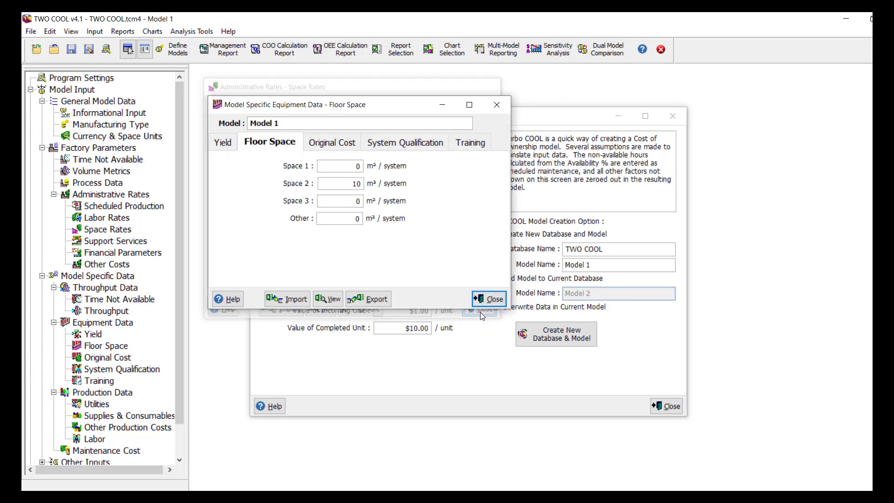
pyautogui.click(484, 300)
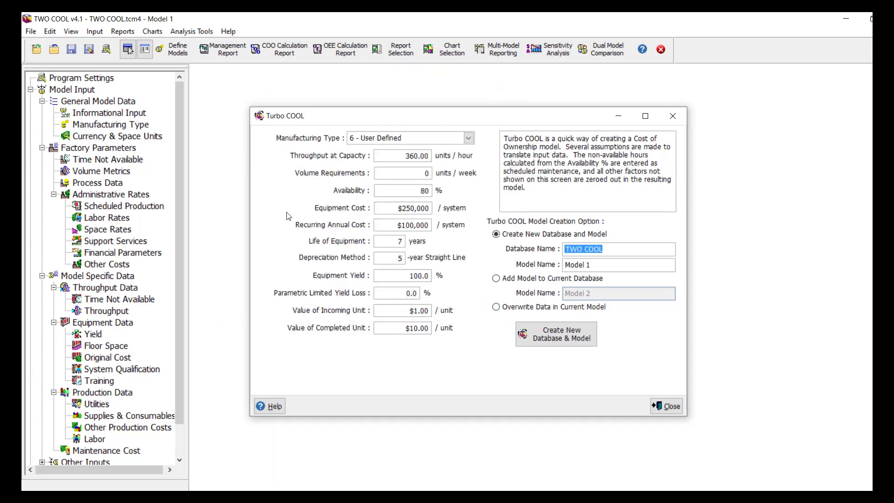
# Review Model 1's supplies and consumables, utilities, other production costs, labor requirements and support services inputs.
pyautogui.click(117, 420)
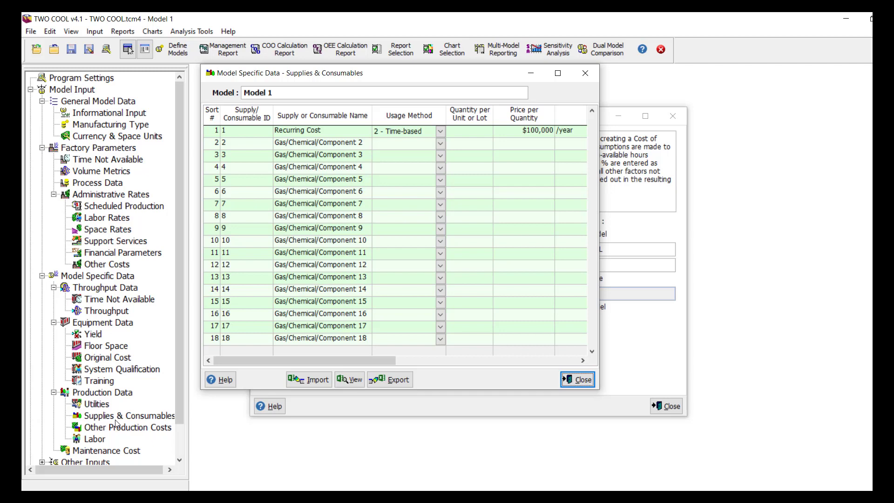
pyautogui.click(103, 406)
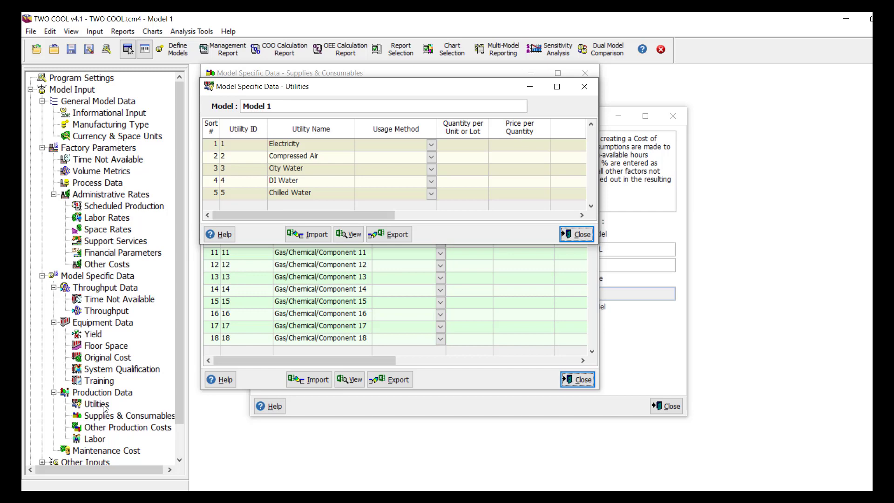
pyautogui.click(109, 428)
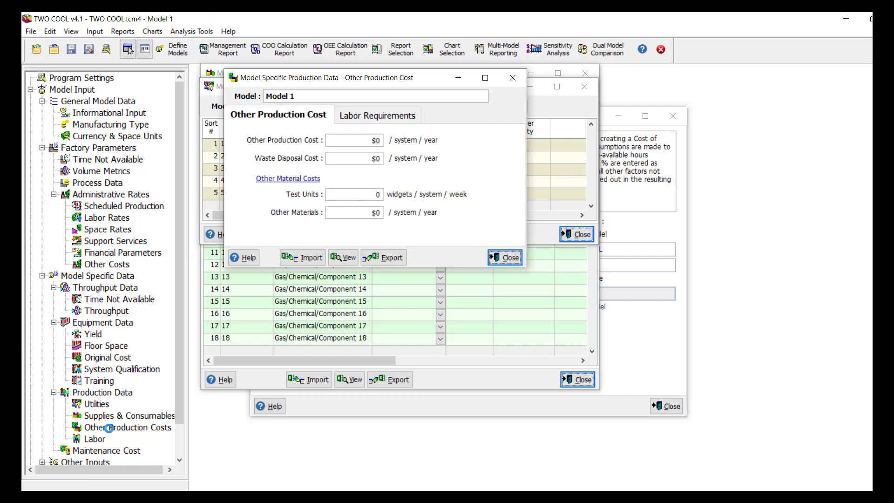
pyautogui.click(95, 440)
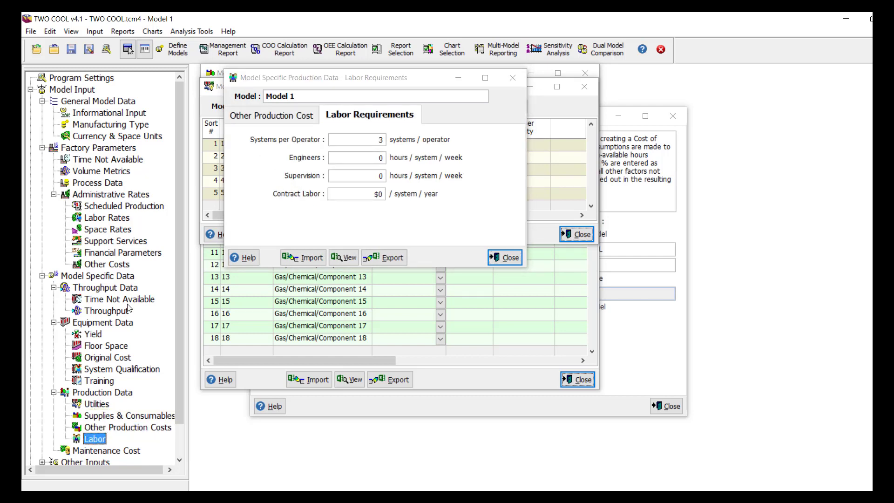
pyautogui.click(134, 243)
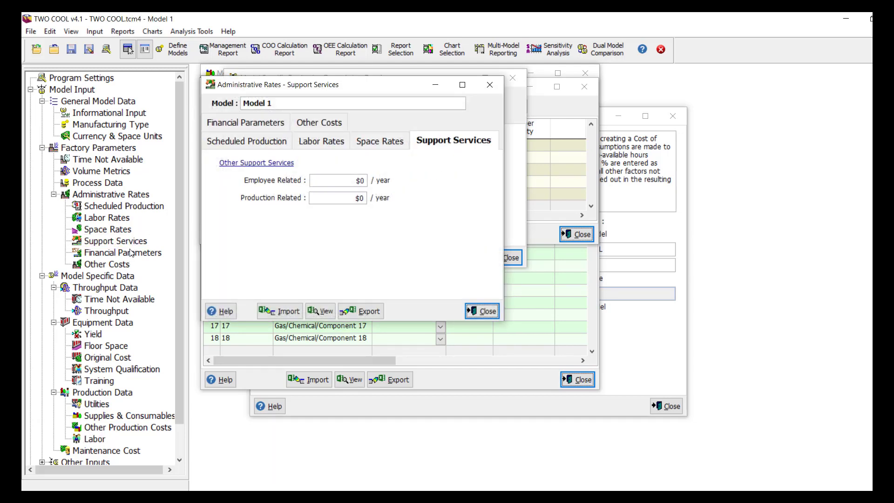
# In Model 1's maintenance cost data, set the repair parts cost to $15,000 per system per year.
pyautogui.click(107, 452)
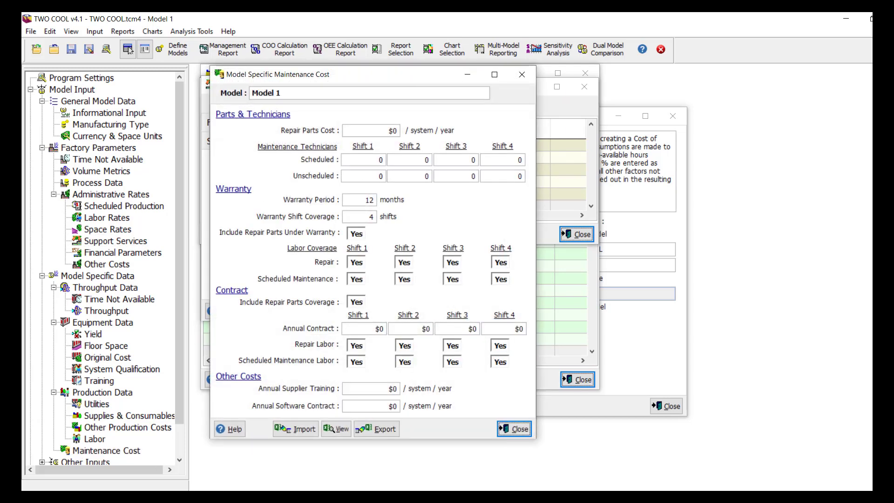
pyautogui.click(513, 431)
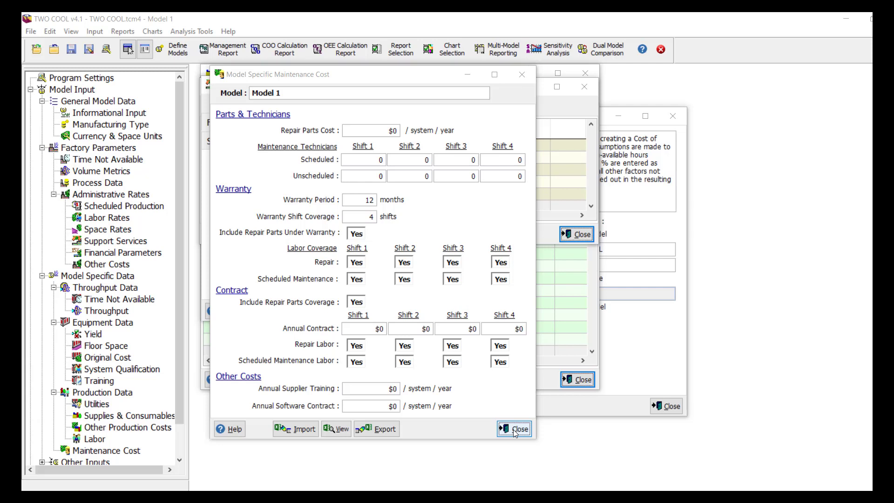
pyautogui.click(373, 131)
pyautogui.moveTo(373, 131); pyautogui.dragTo(419, 135)
pyautogui.write('15000')
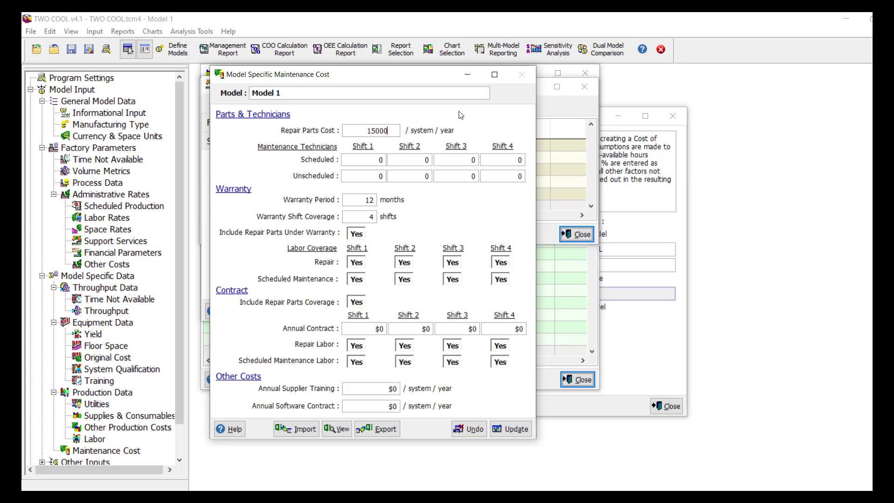
# Assign 1 scheduled maintenance technician to shift 4 and 1 unscheduled technician each to shifts 2, 3 and 4.
pyautogui.click(512, 161)
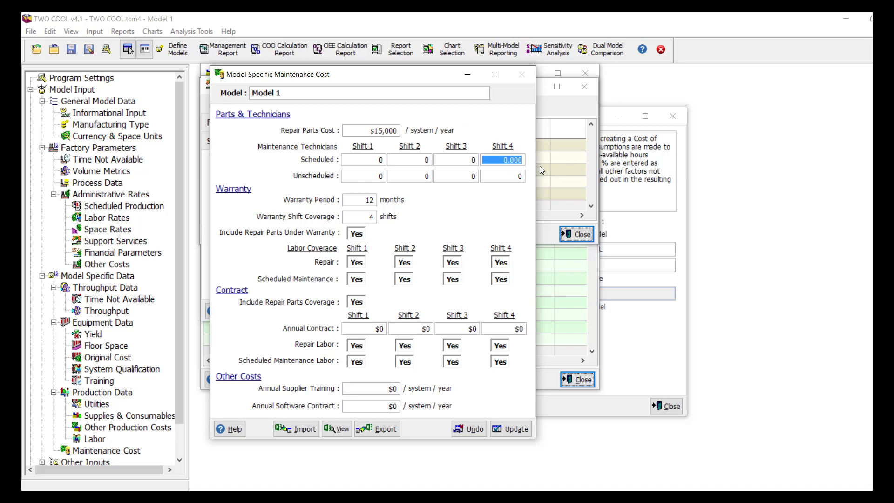
pyautogui.write('1')
pyautogui.press('Tab')
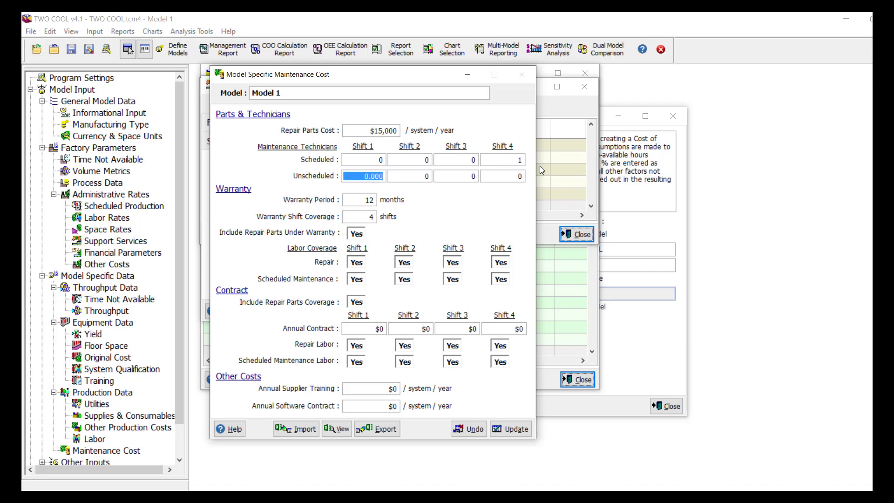
pyautogui.press('Tab')
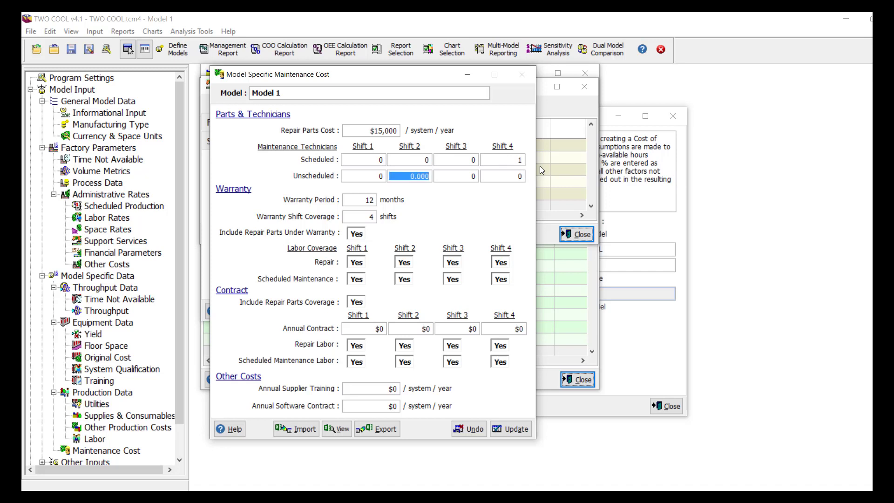
pyautogui.write('1')
pyautogui.press('Tab')
pyautogui.write('1')
pyautogui.press('Tab')
pyautogui.write('1')
pyautogui.press('Tab')
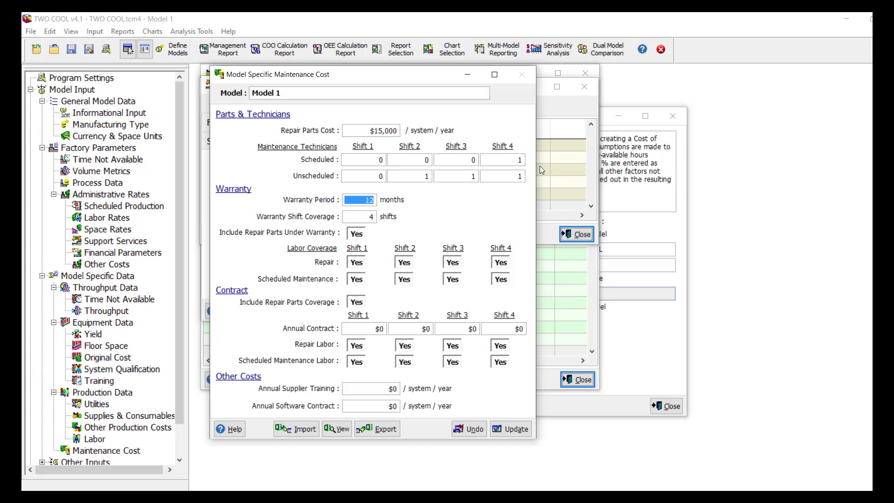
# Set the warranty shift coverage to 1 shift and the warranty repair labor coverage to No for shifts 2, 3 and 4.
pyautogui.press('Tab')
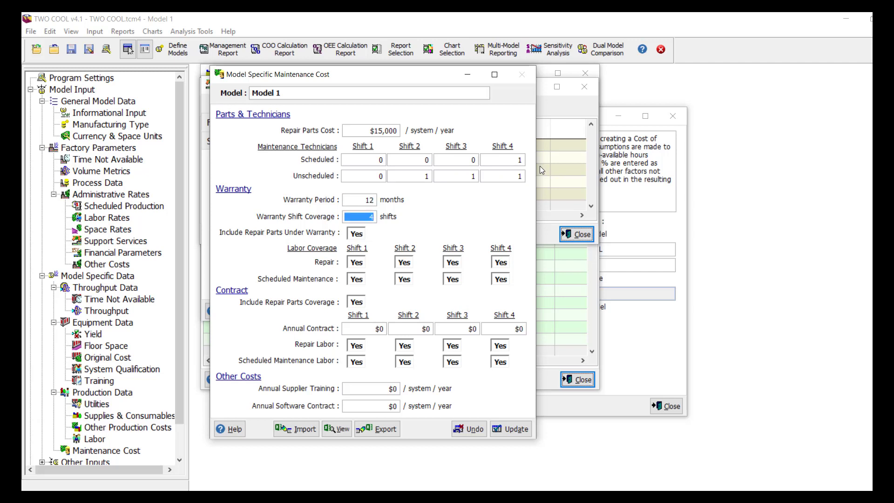
pyautogui.write('1')
pyautogui.press('Tab')
pyautogui.click(401, 263)
pyautogui.click(453, 262)
pyautogui.click(500, 263)
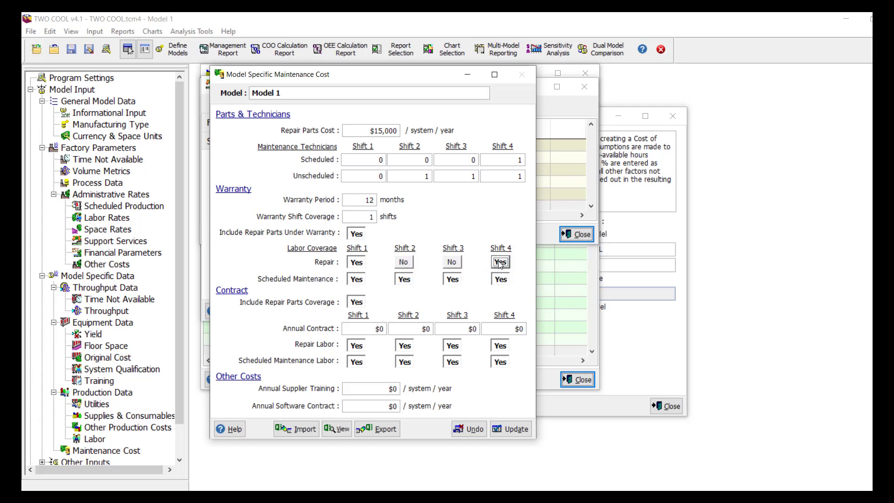
# Set the warranty's scheduled maintenance labor coverage to No for all four shifts.
pyautogui.click(357, 280)
pyautogui.click(405, 280)
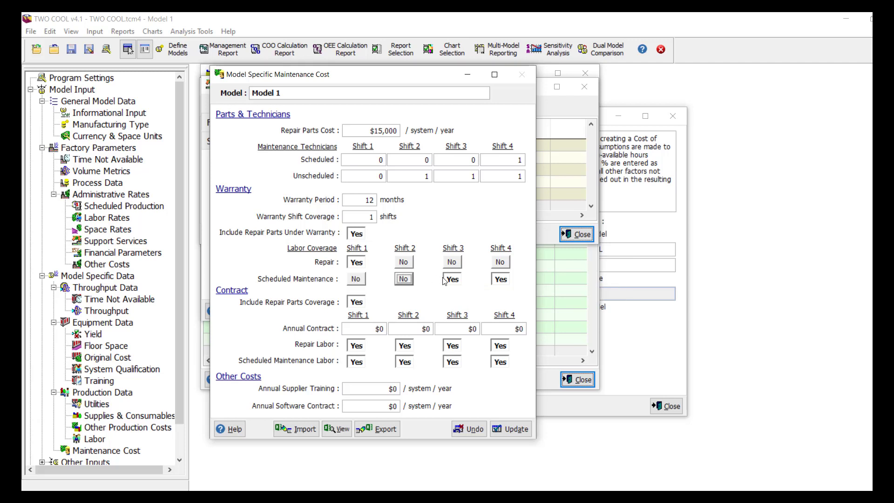
pyautogui.click(453, 280)
pyautogui.click(502, 280)
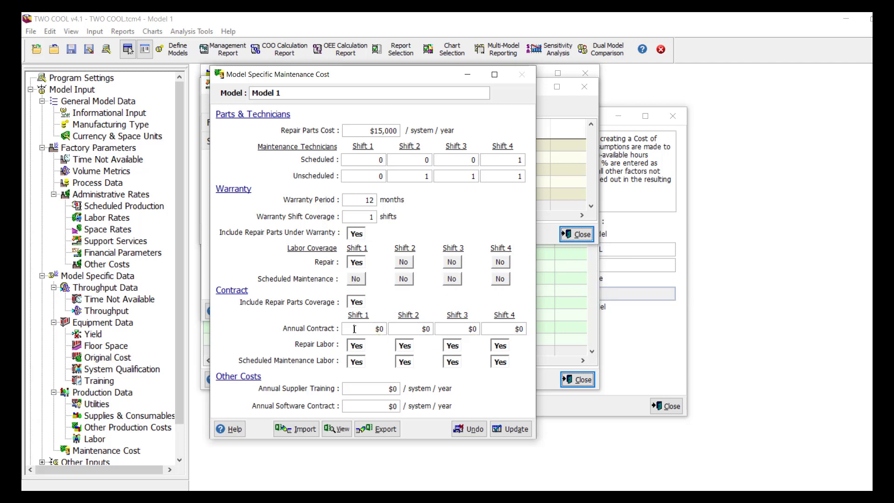
# Set the shift 1 annual contract to $20,000 and the contract repair labor to No for shifts 2, 3 and 4.
pyautogui.moveTo(354, 325); pyautogui.dragTo(414, 326)
pyautogui.write('20,000')
pyautogui.press('Tab')
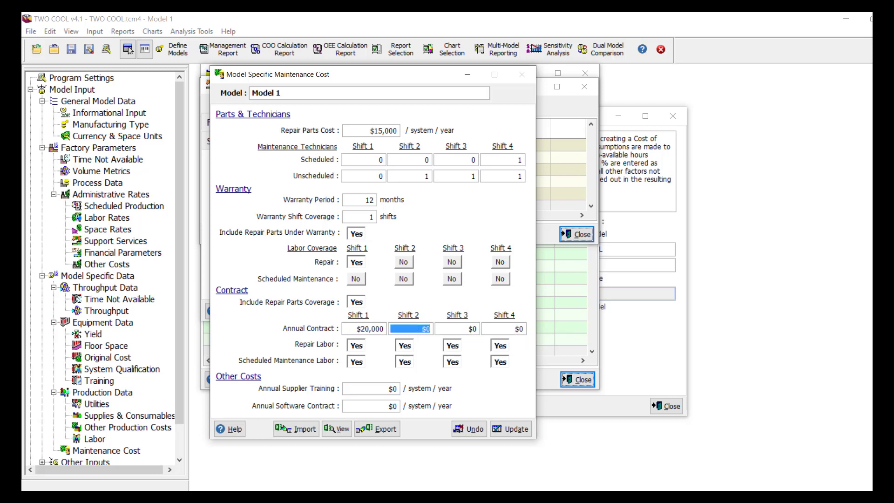
pyautogui.click(400, 347)
pyautogui.click(452, 345)
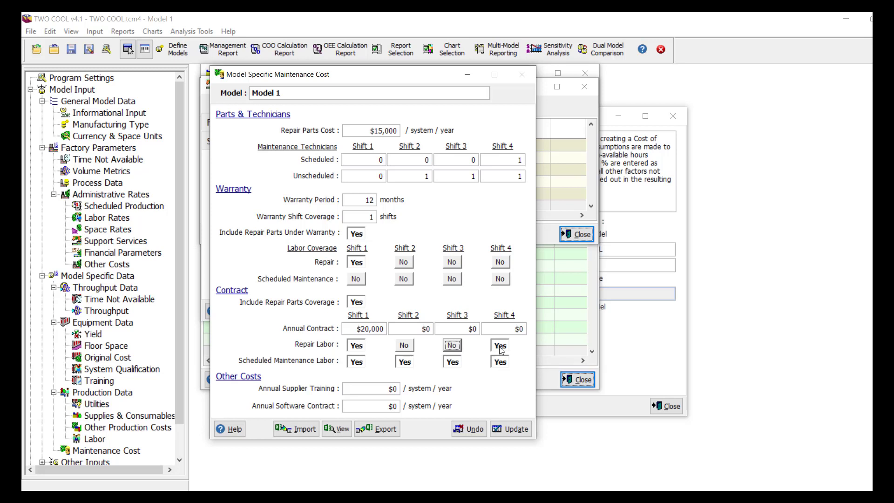
pyautogui.click(495, 347)
# Set the contract's scheduled maintenance labor to No for all four shifts and save the maintenance cost data.
pyautogui.click(499, 363)
pyautogui.click(449, 362)
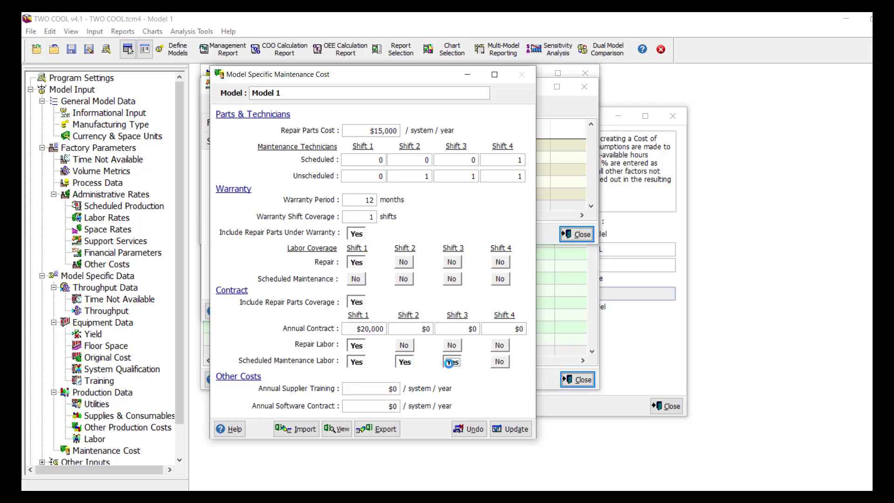
pyautogui.click(404, 362)
pyautogui.click(356, 362)
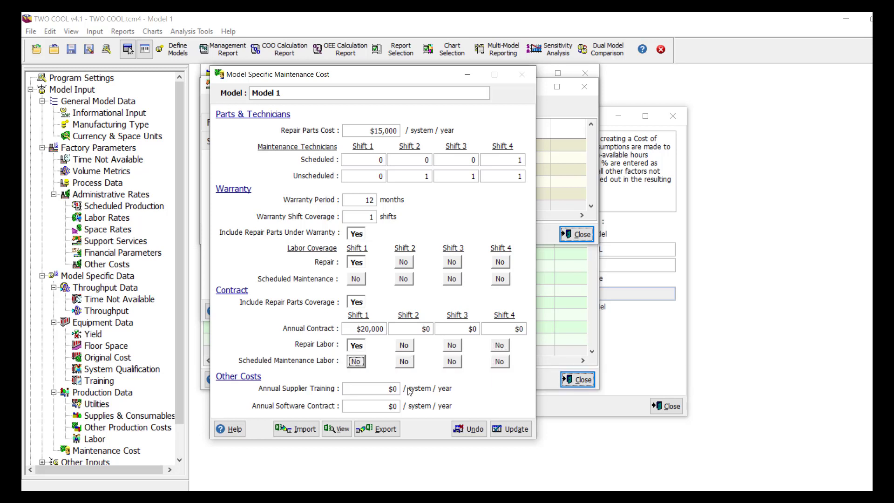
pyautogui.click(515, 429)
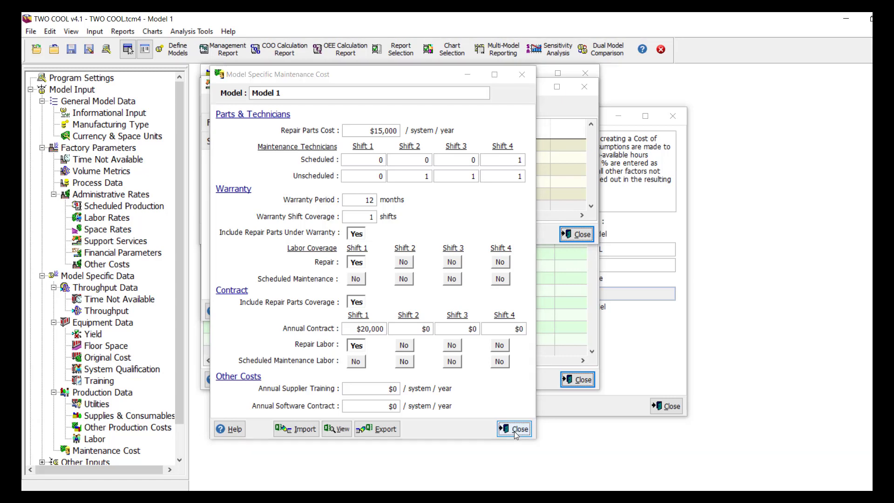
# Close the maintenance cost, support services, labor requirements, utilities, and supplies and consumables windows.
pyautogui.click(514, 430)
pyautogui.click(493, 317)
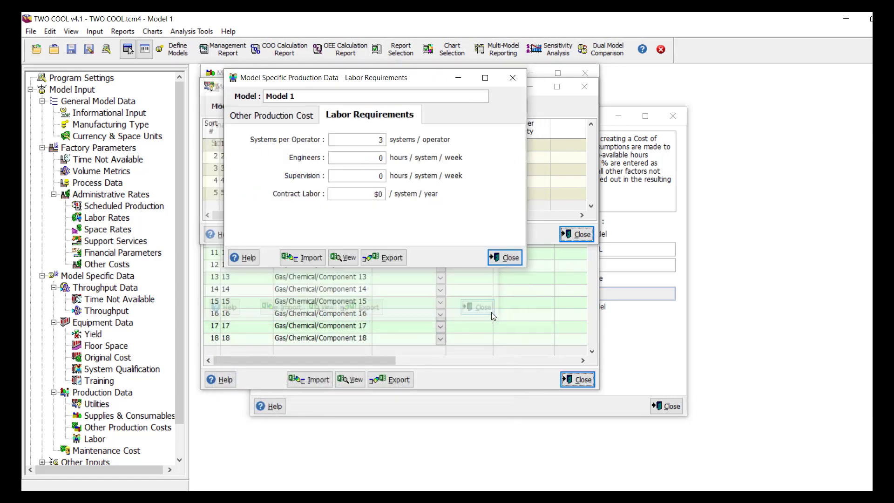
pyautogui.click(512, 257)
pyautogui.click(583, 234)
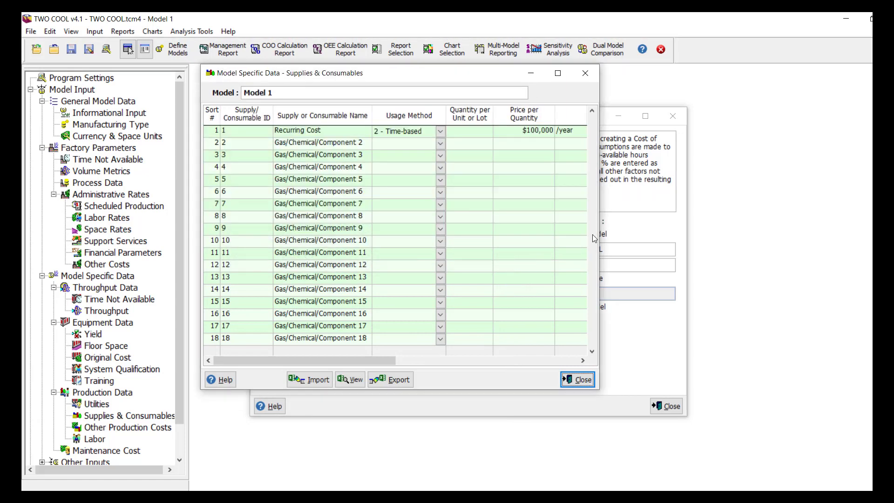
pyautogui.click(579, 381)
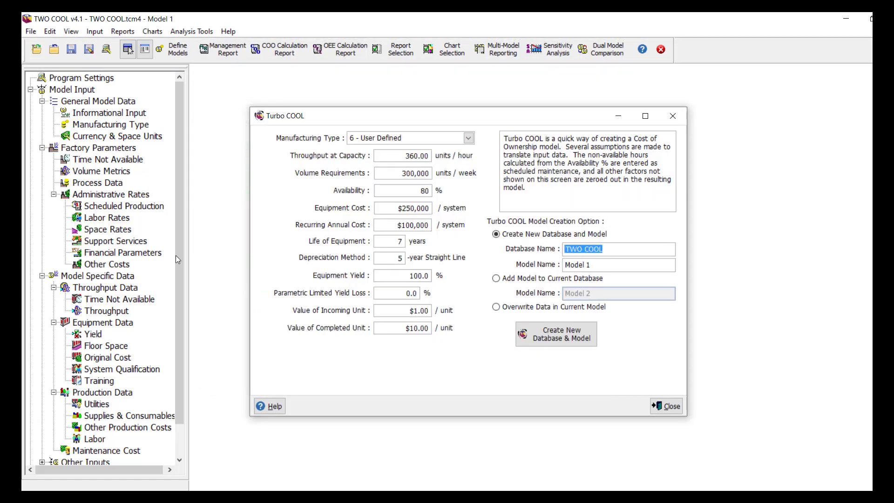
# Review the financial parameters in the administrative rates and close them.
pyautogui.doubleClick(130, 257)
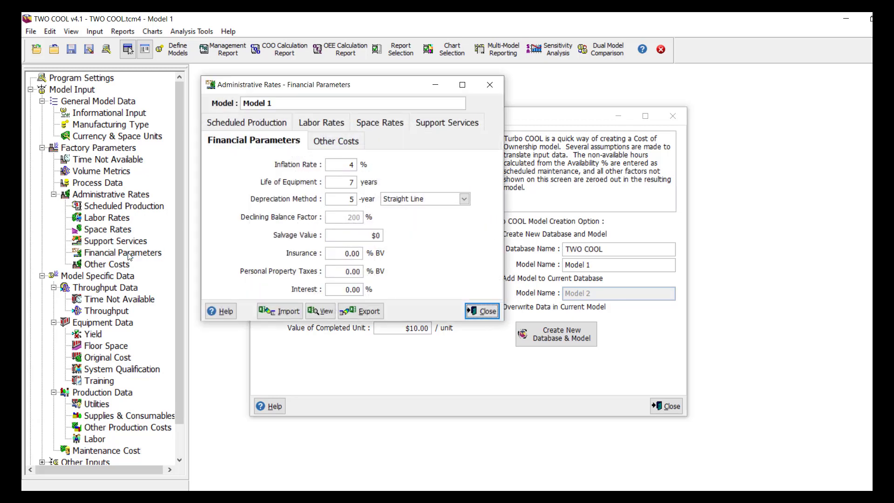
pyautogui.click(484, 315)
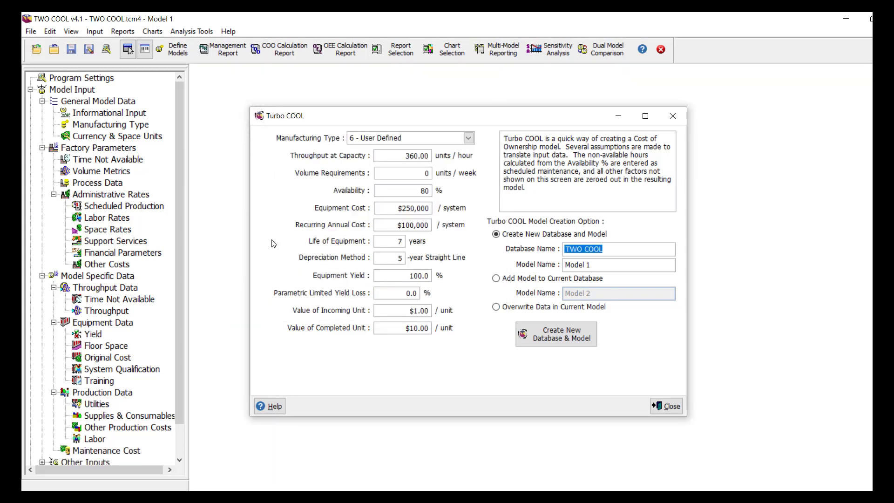
# Set Model 1's equipment yield to 99.5% in the model specific equipment data and save it.
pyautogui.click(85, 339)
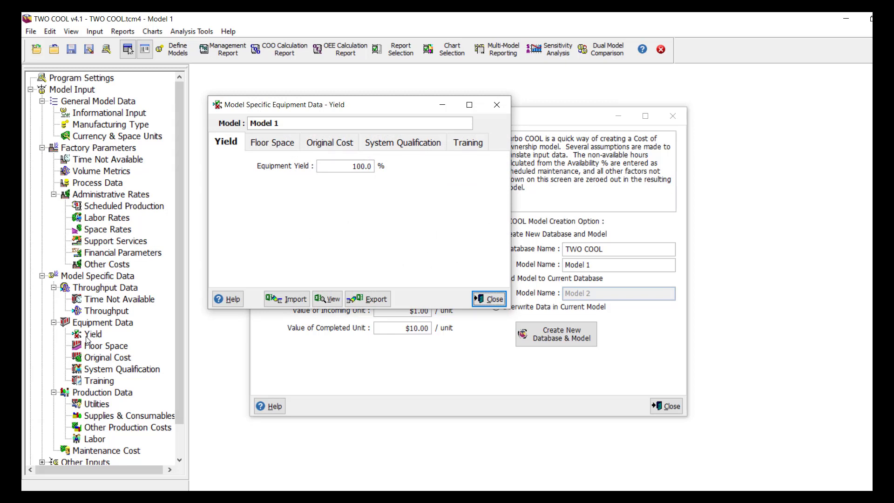
pyautogui.click(344, 166)
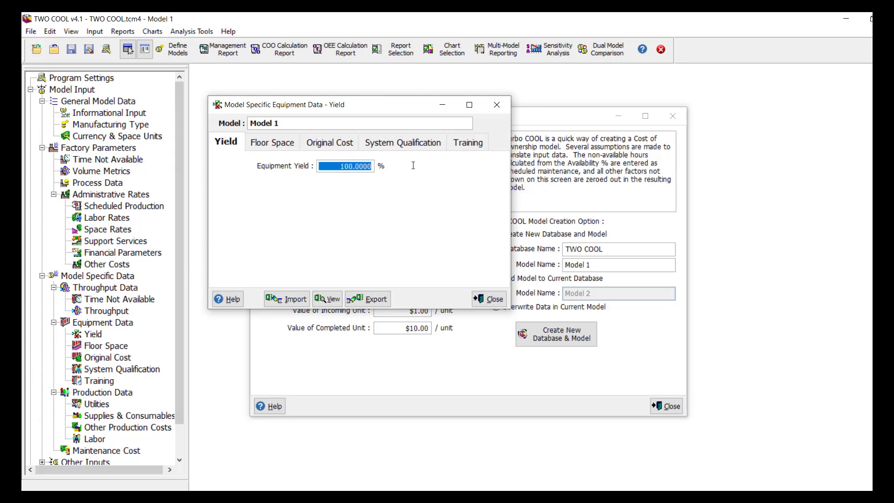
pyautogui.write('99.5')
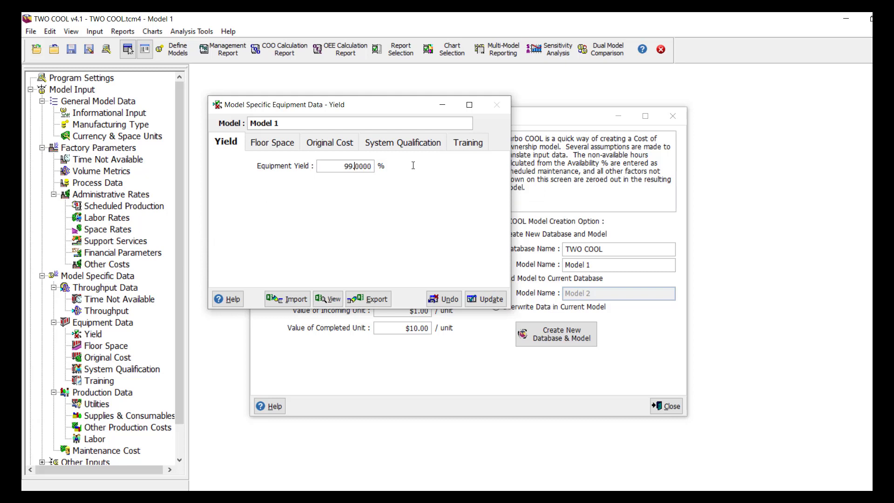
pyautogui.press('Return')
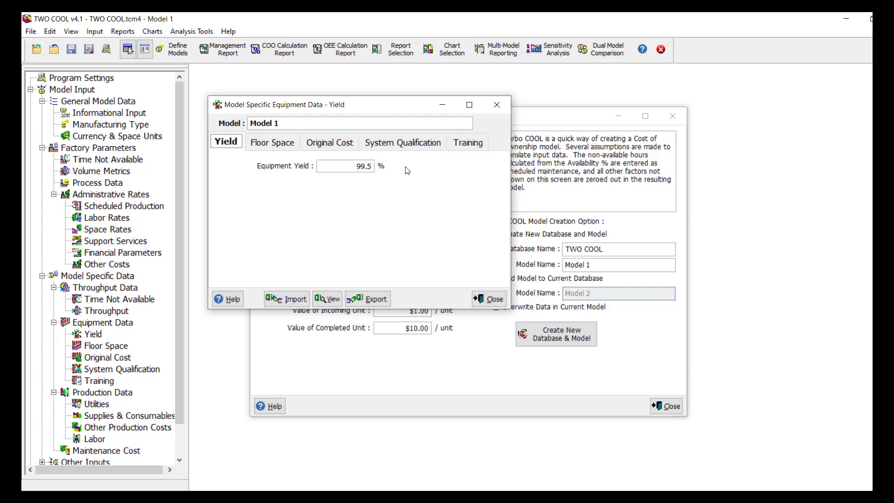
# Set the parametric limited yield loss to 0.5% in the factory process data and save it.
pyautogui.click(121, 184)
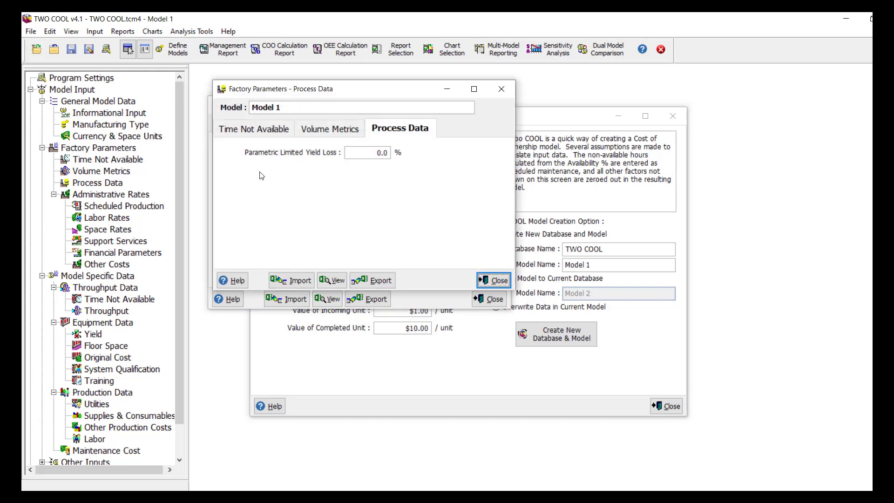
pyautogui.click(364, 149)
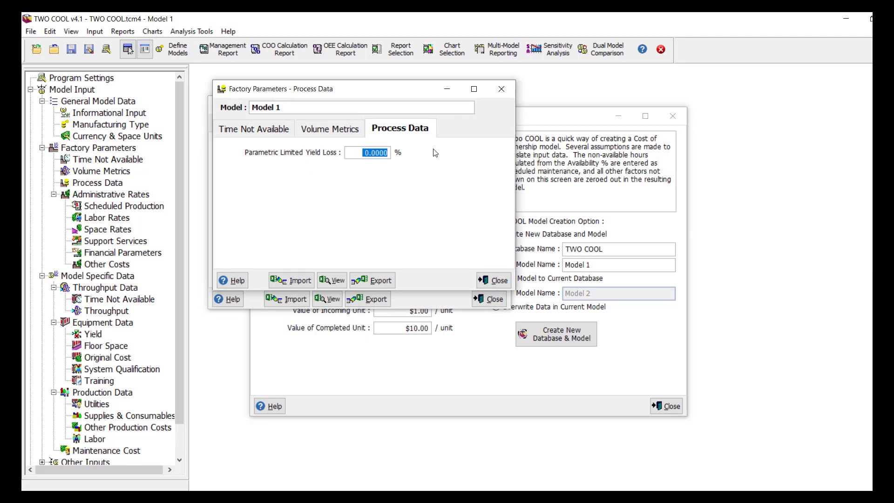
pyautogui.write('0.5')
pyautogui.press('Tab')
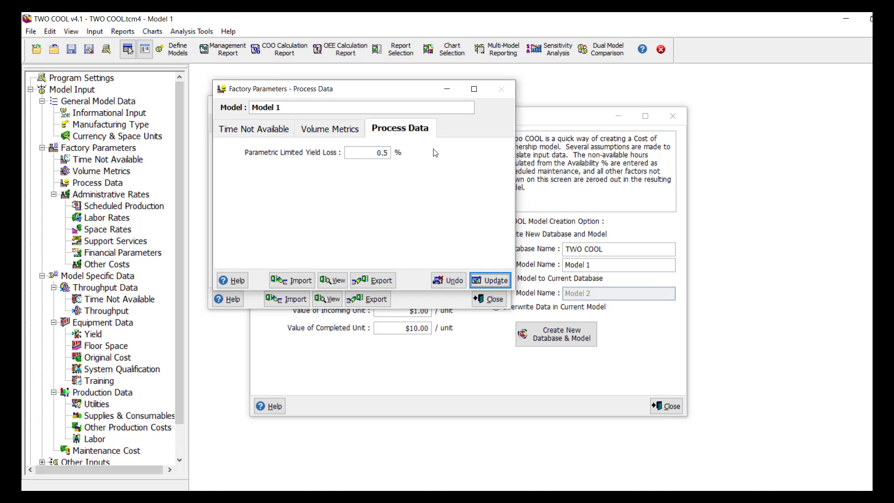
pyautogui.press('Return')
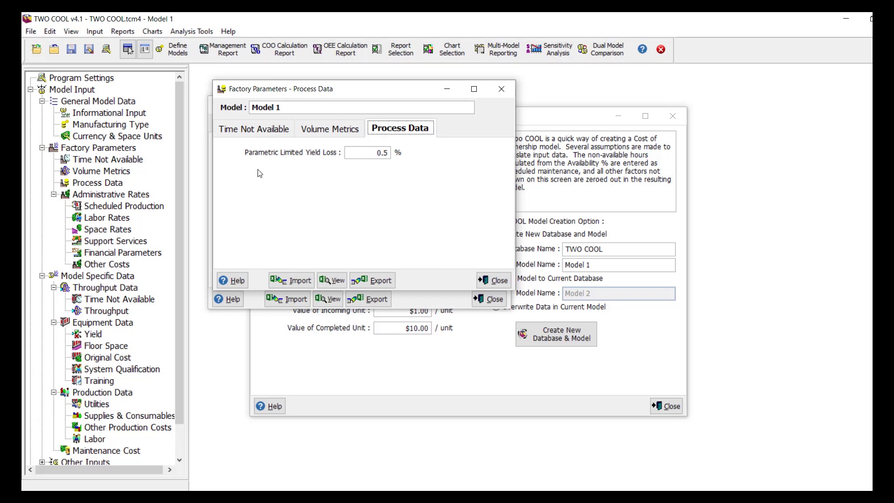
# Review the other costs in the administrative rates and close the other costs, process data and yield windows.
pyautogui.click(129, 265)
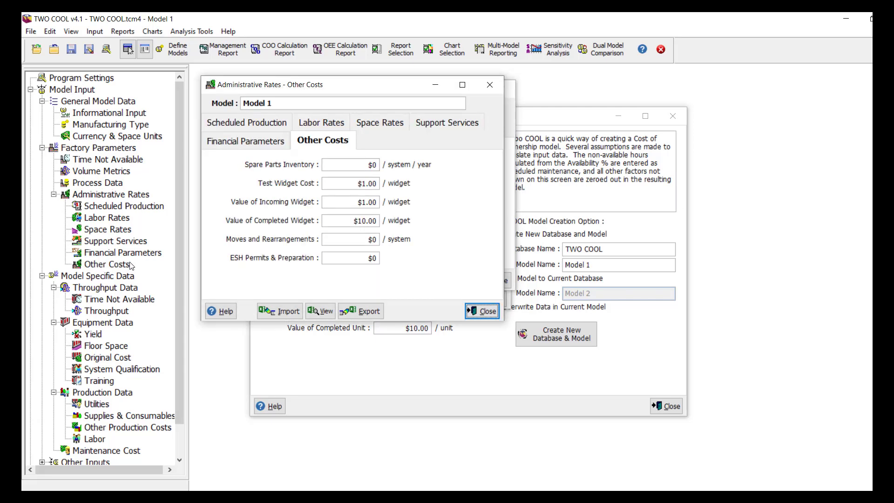
pyautogui.click(484, 317)
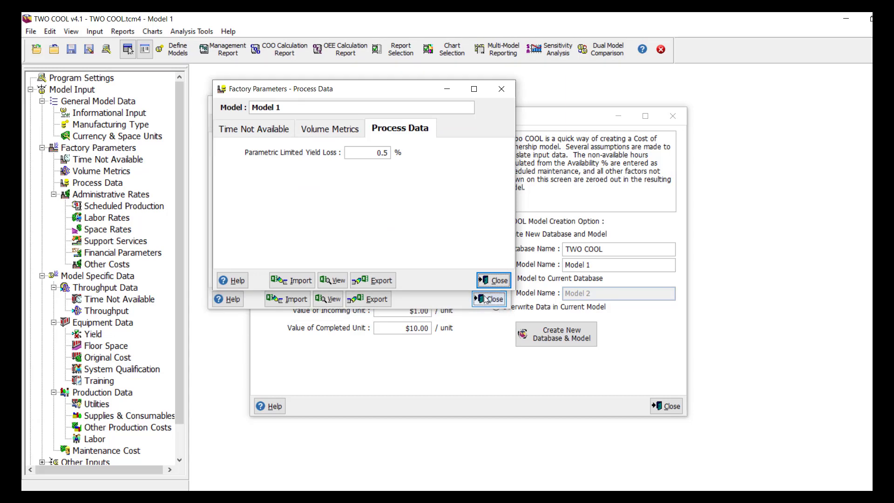
pyautogui.click(492, 299)
pyautogui.click(496, 298)
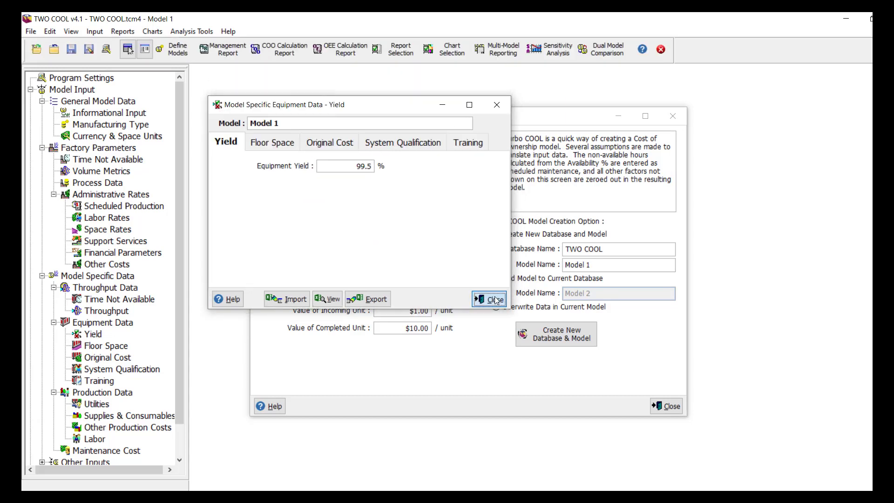
# Check Model 1's informational input, generate its Management Report and save the model database.
pyautogui.click(129, 117)
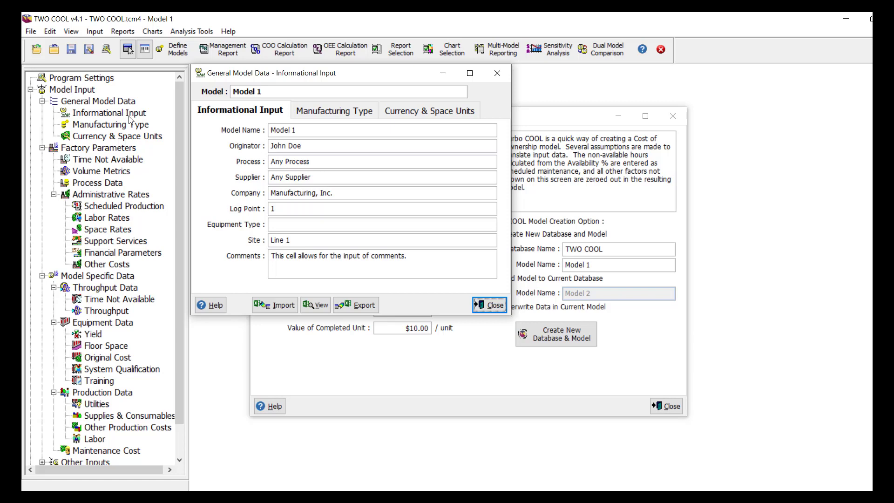
pyautogui.click(220, 55)
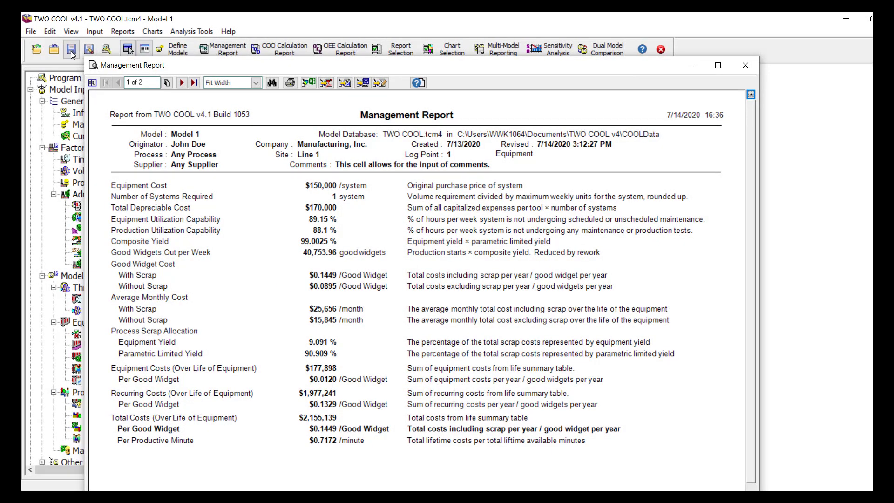
pyautogui.click(71, 52)
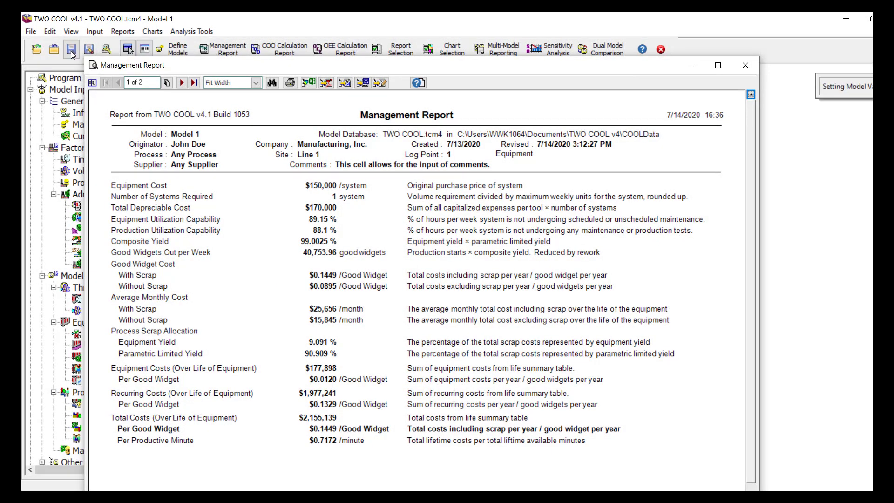